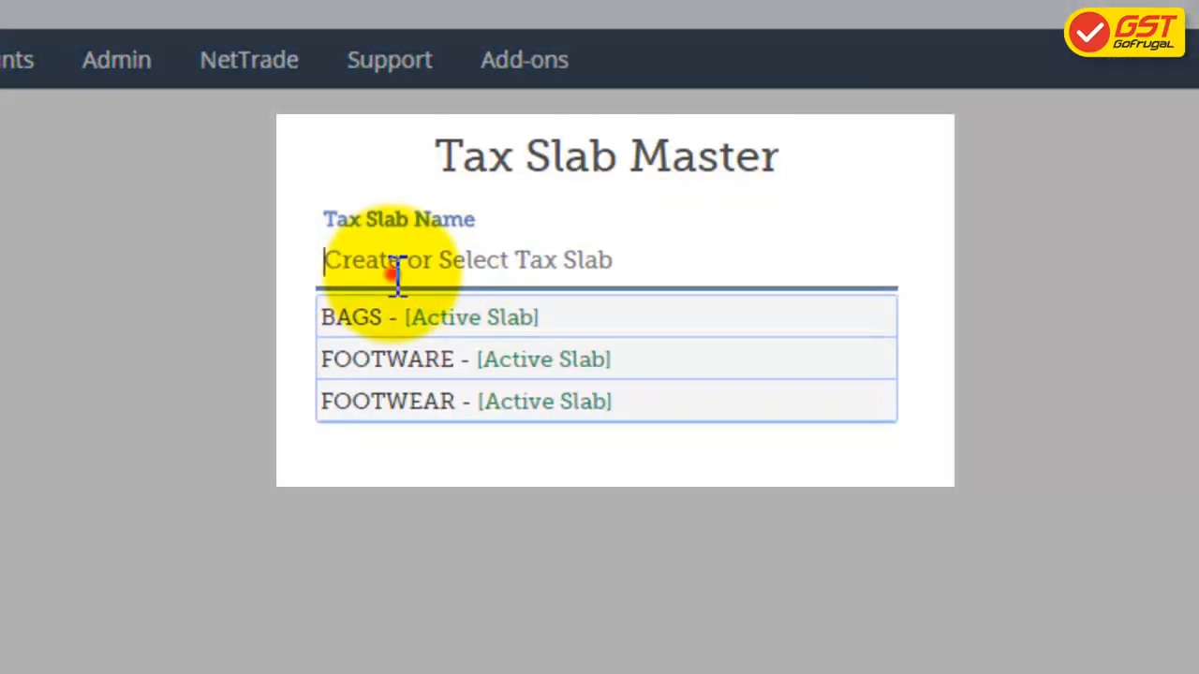
Step: Create a new tax slab named "garments" in the Tax Slab Master
left_click(397, 274)
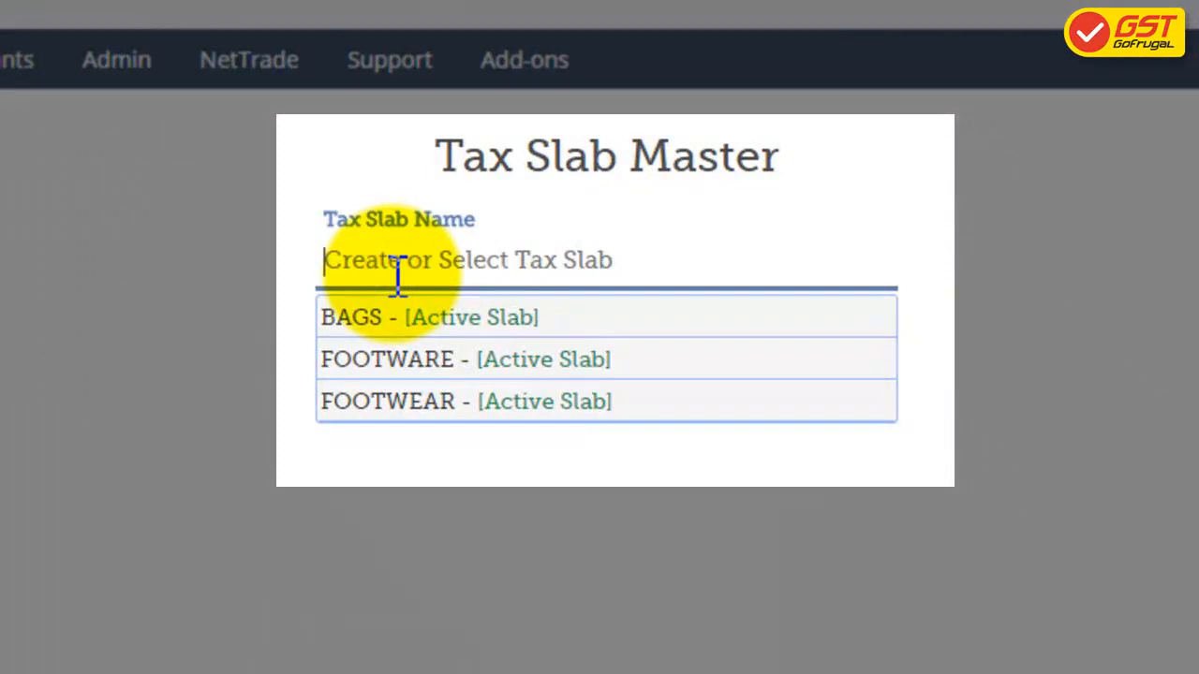
type("a")
key("BackSpace")
type("garments")
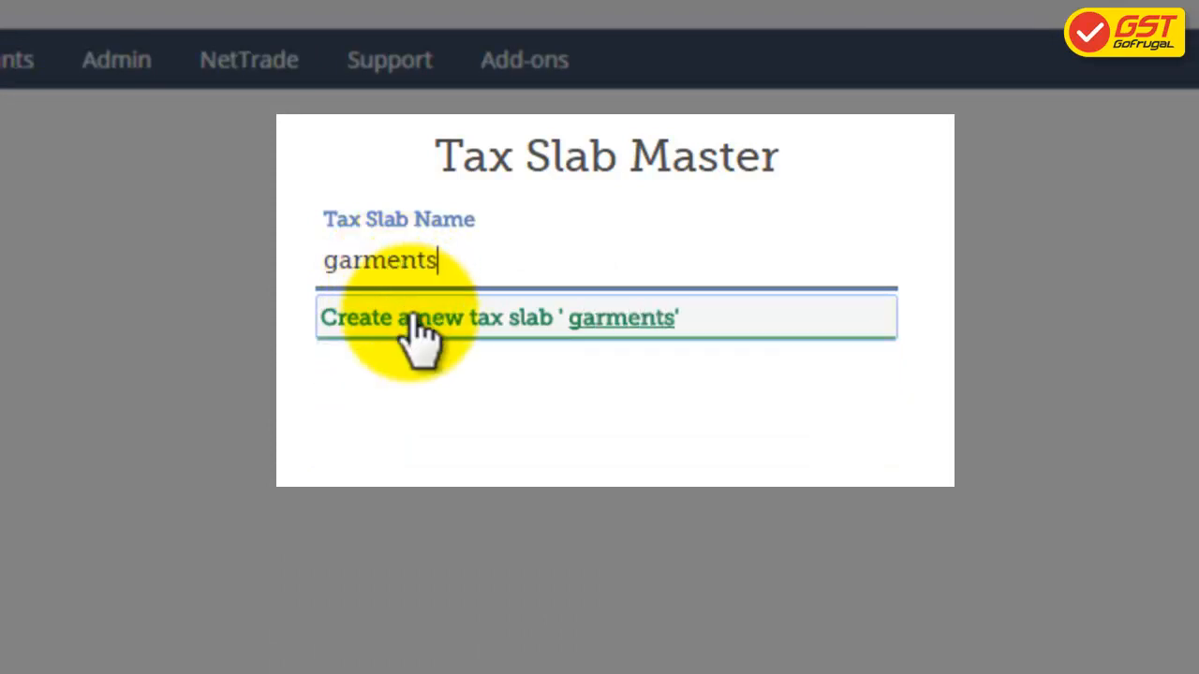
left_click(417, 318)
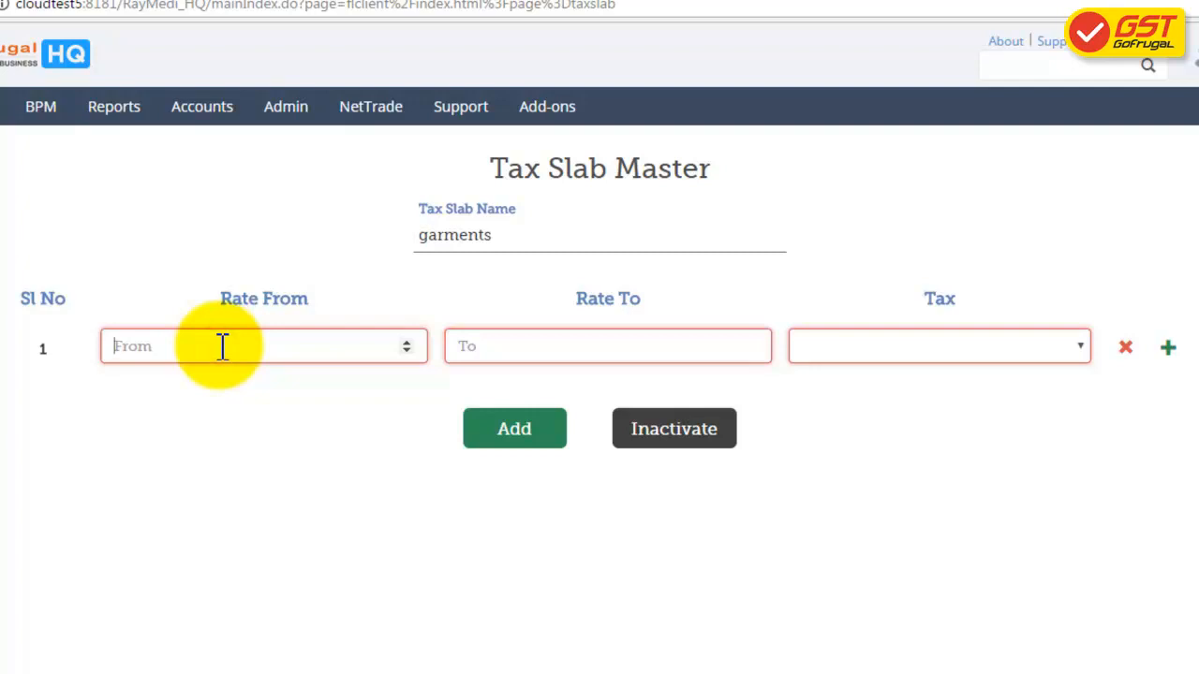
Step: Define the slab's first rate range from 1 to 100 with the tax GST 5%
key("Tab")
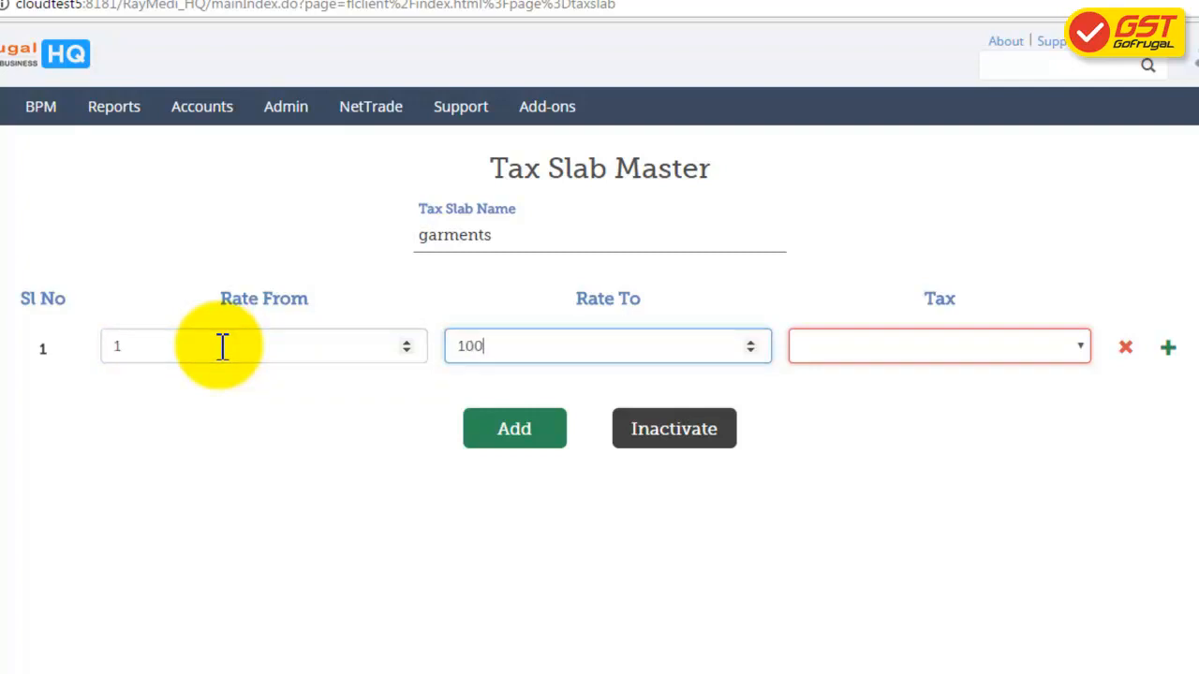
left_click(982, 344)
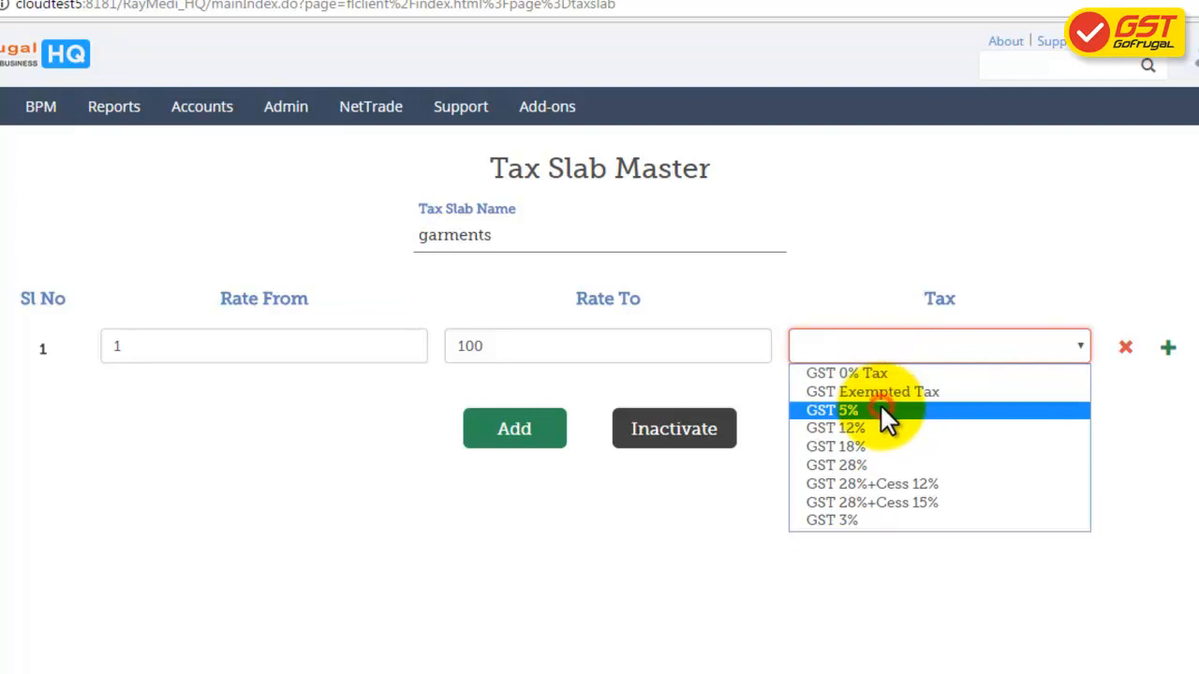
left_click(880, 405)
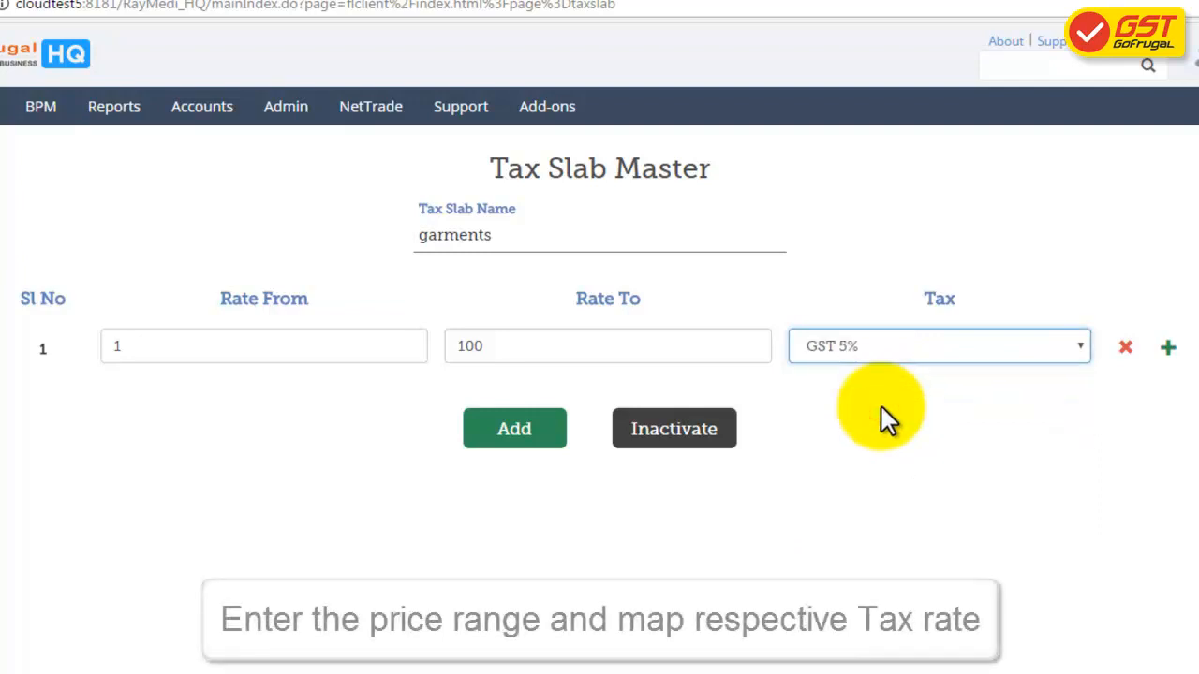
Step: Add a second rate range from 101 to 1000 with GST 12%, and save the garments slab
left_click(1170, 351)
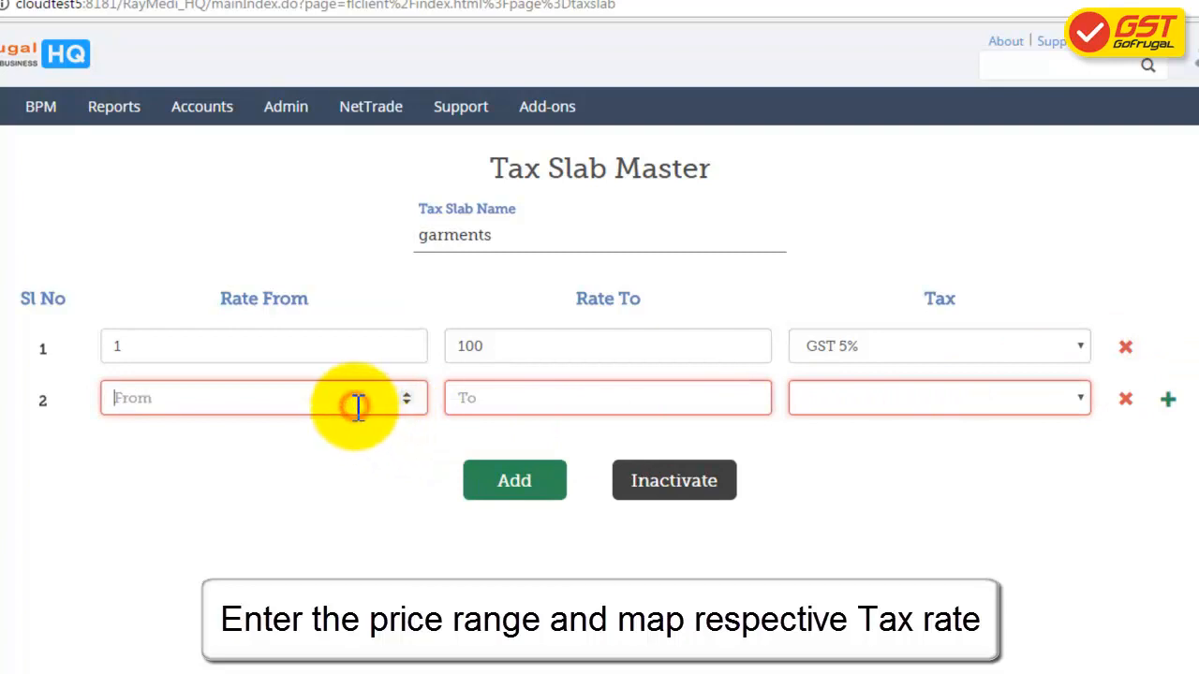
type("1000")
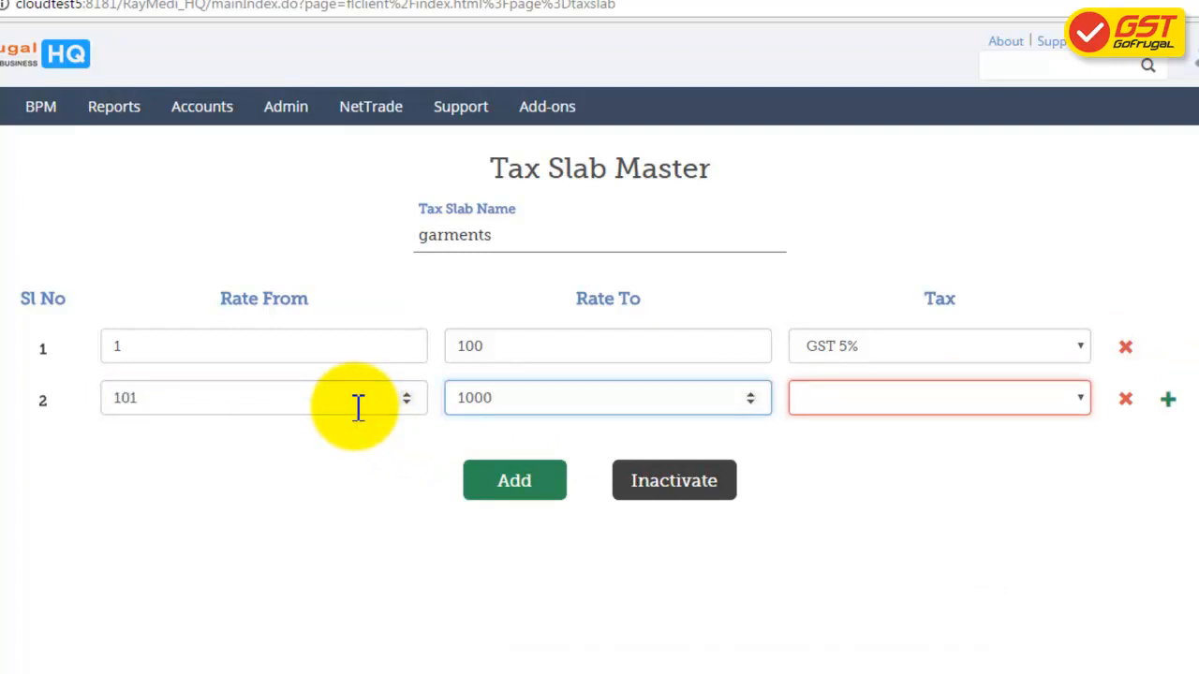
left_click(880, 399)
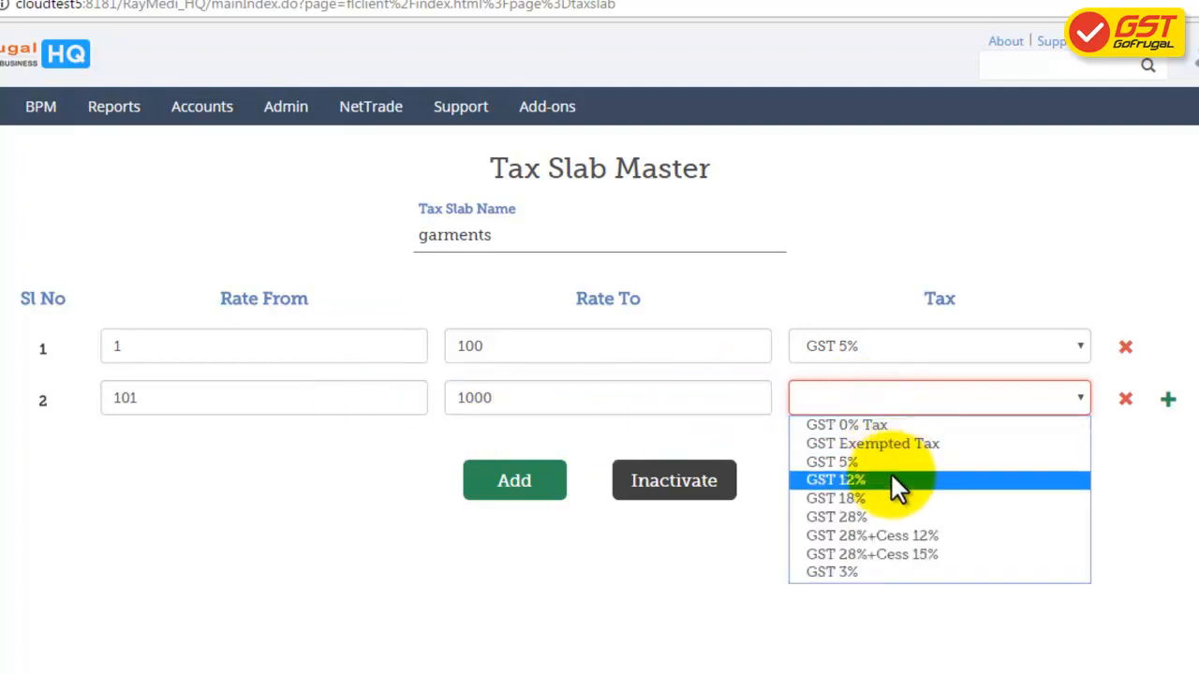
left_click(892, 480)
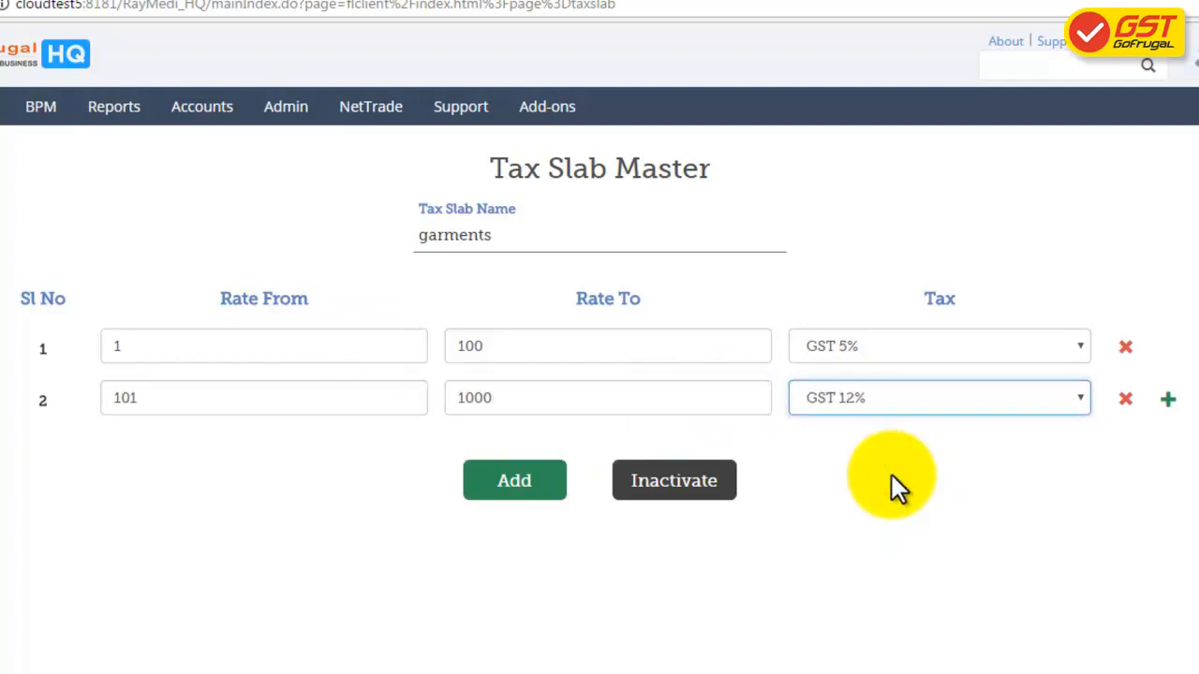
left_click(524, 492)
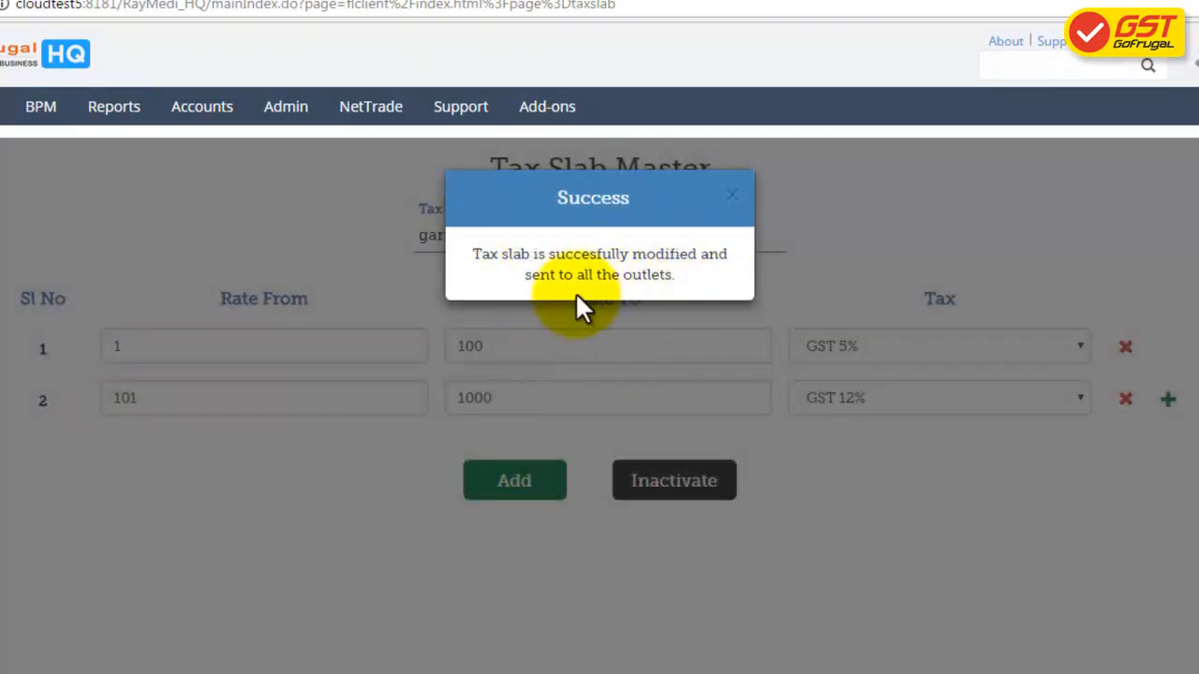
left_click(730, 199)
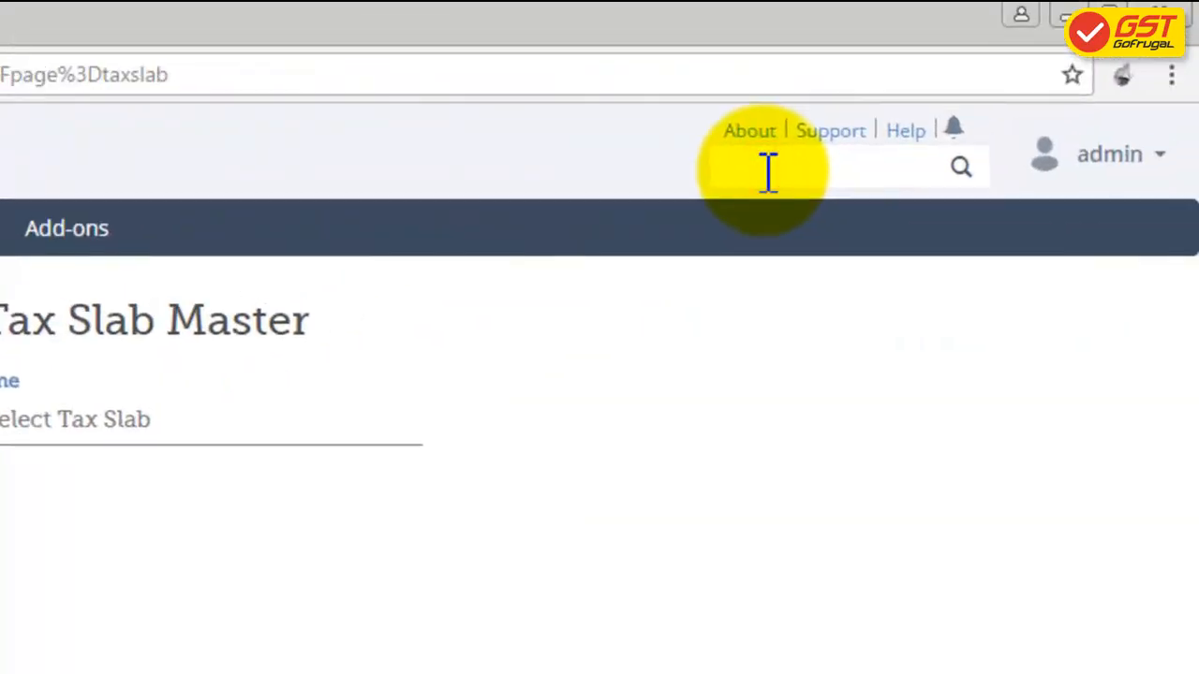
Step: Search for "item mast" and open the Item Master Bulk Update page
left_click(768, 170)
type("it")
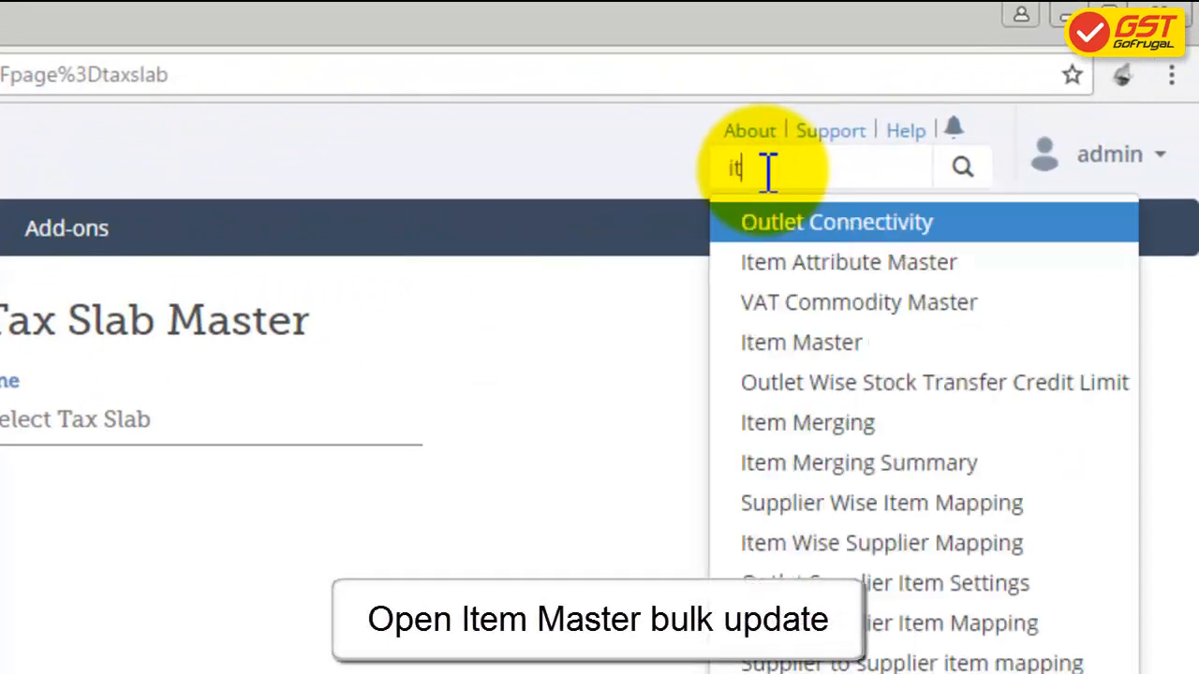
type("em mast")
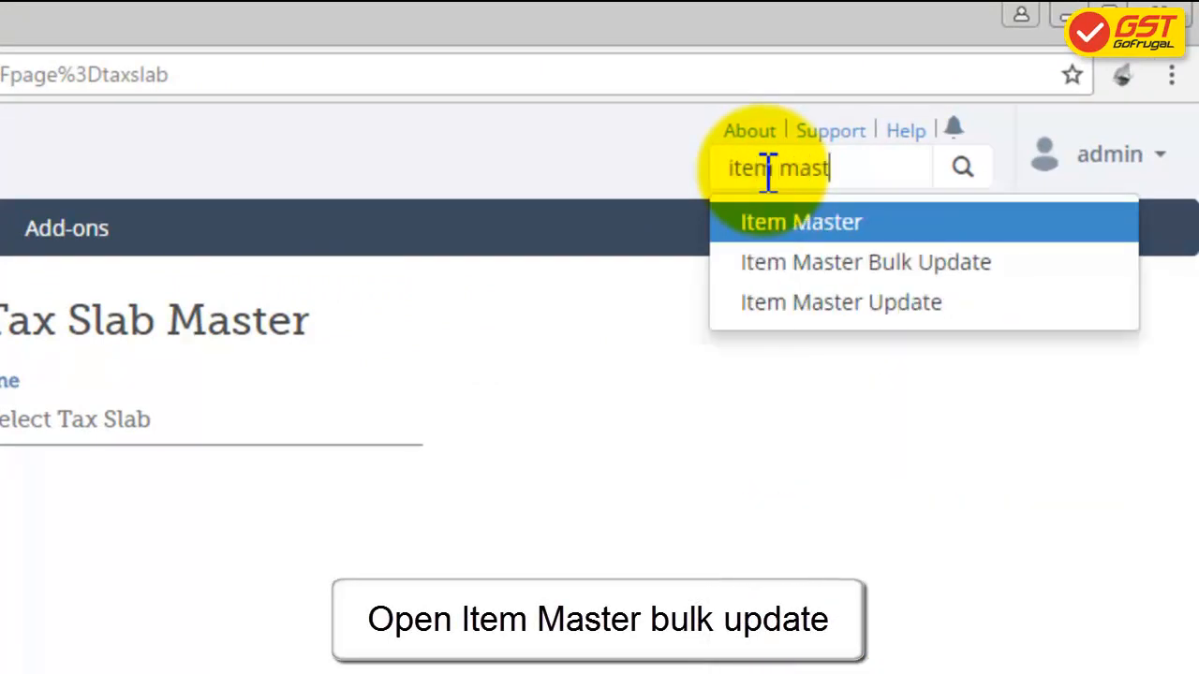
key("Down")
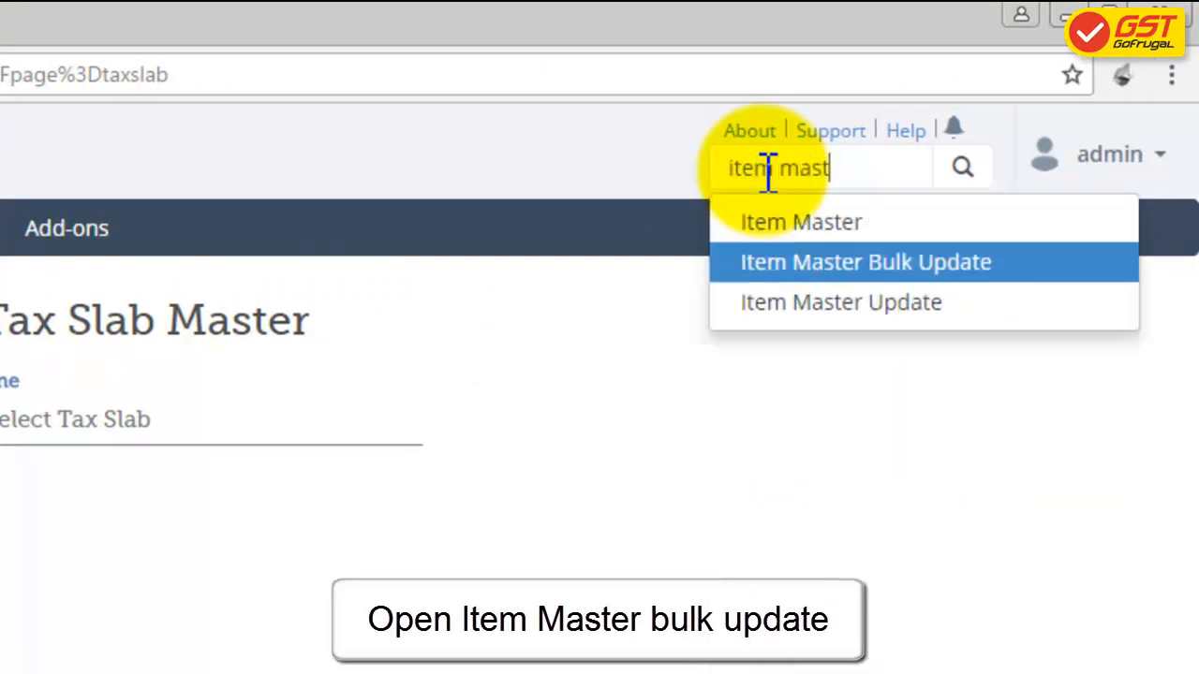
left_click(910, 274)
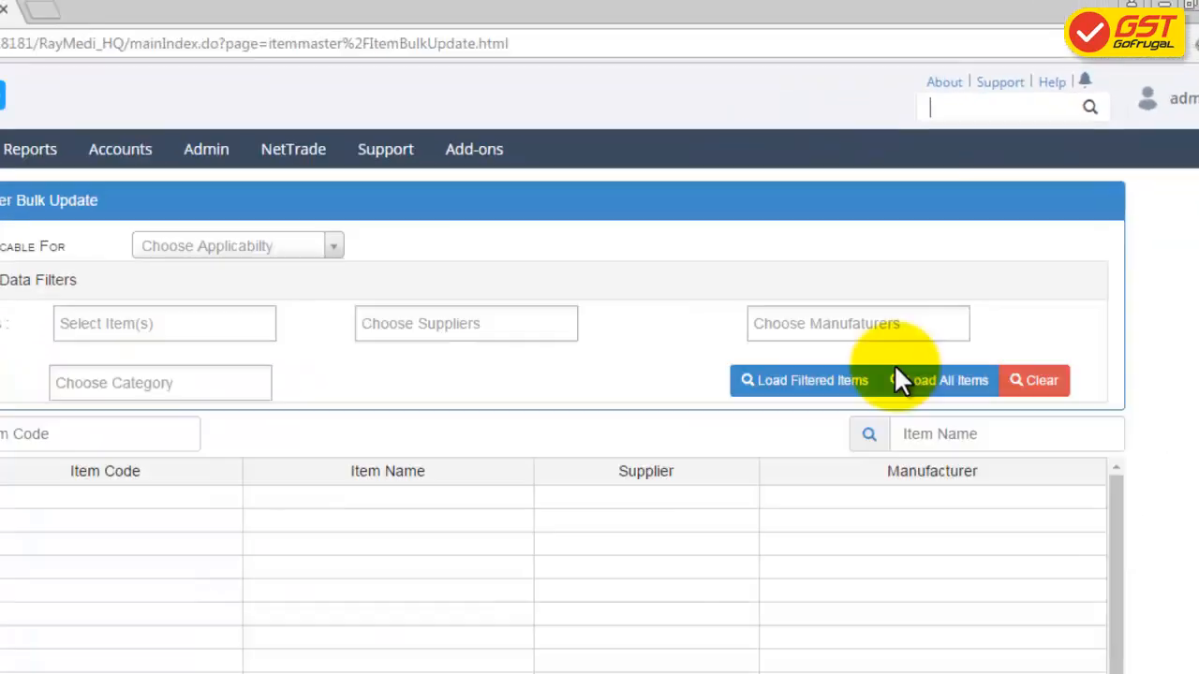
Step: Load the filtered items applicable for All outlets in the category OTTO
left_click(332, 225)
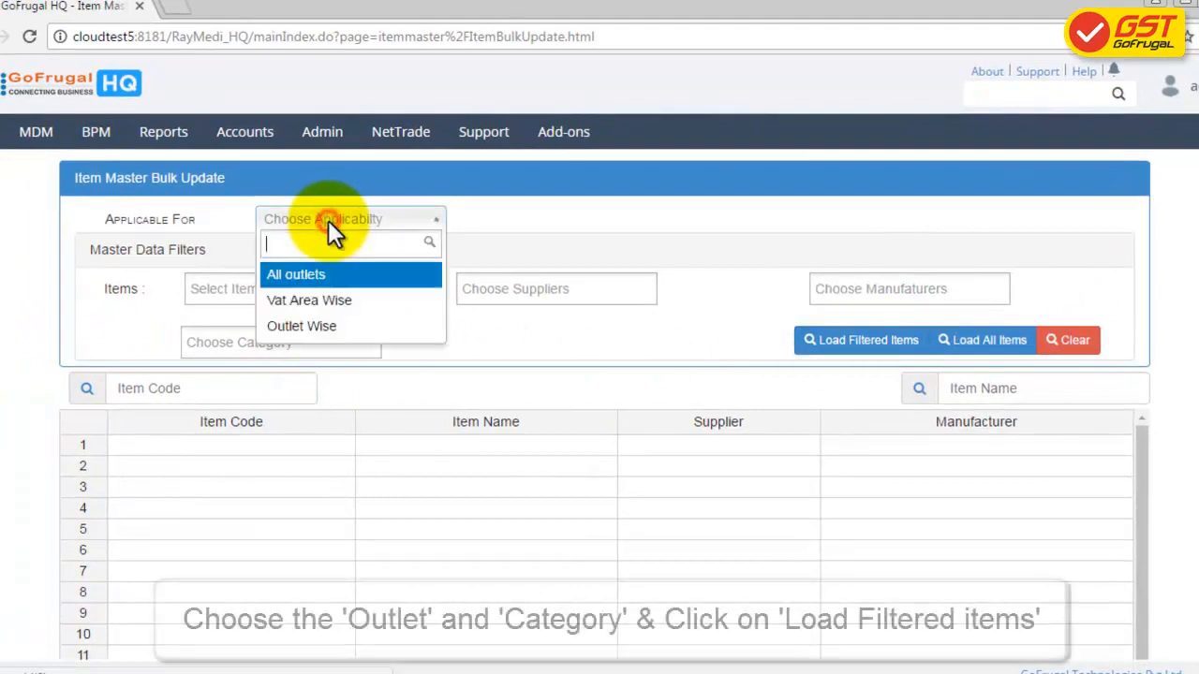
left_click(319, 279)
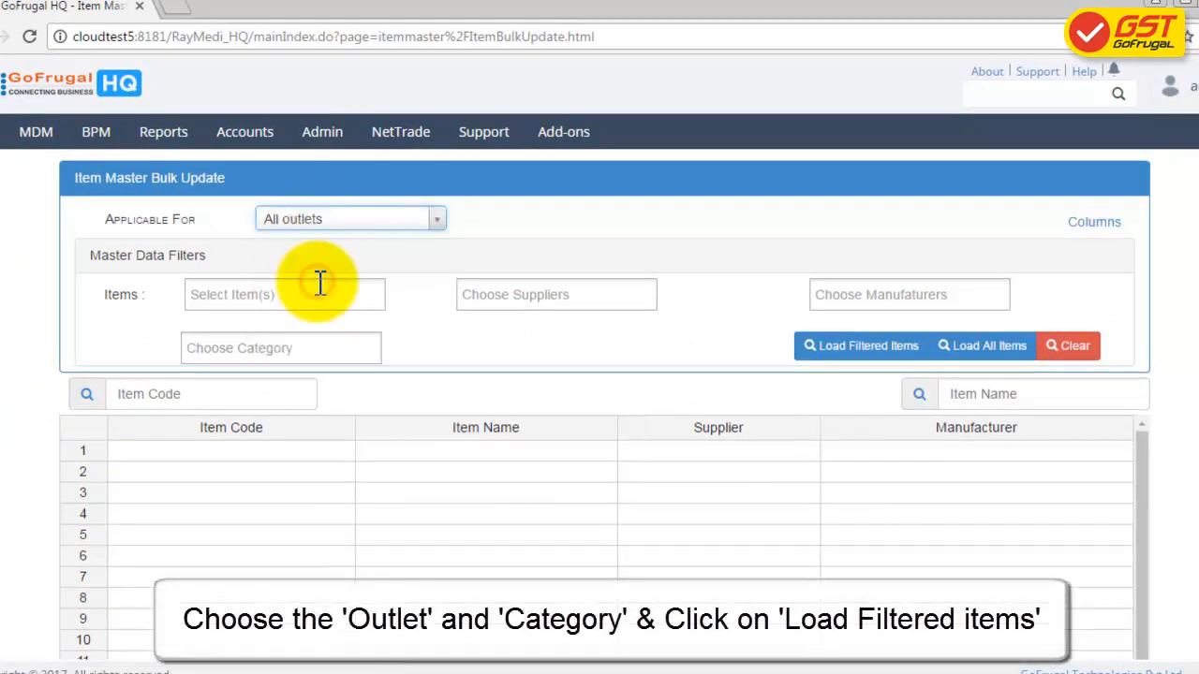
left_click(267, 346)
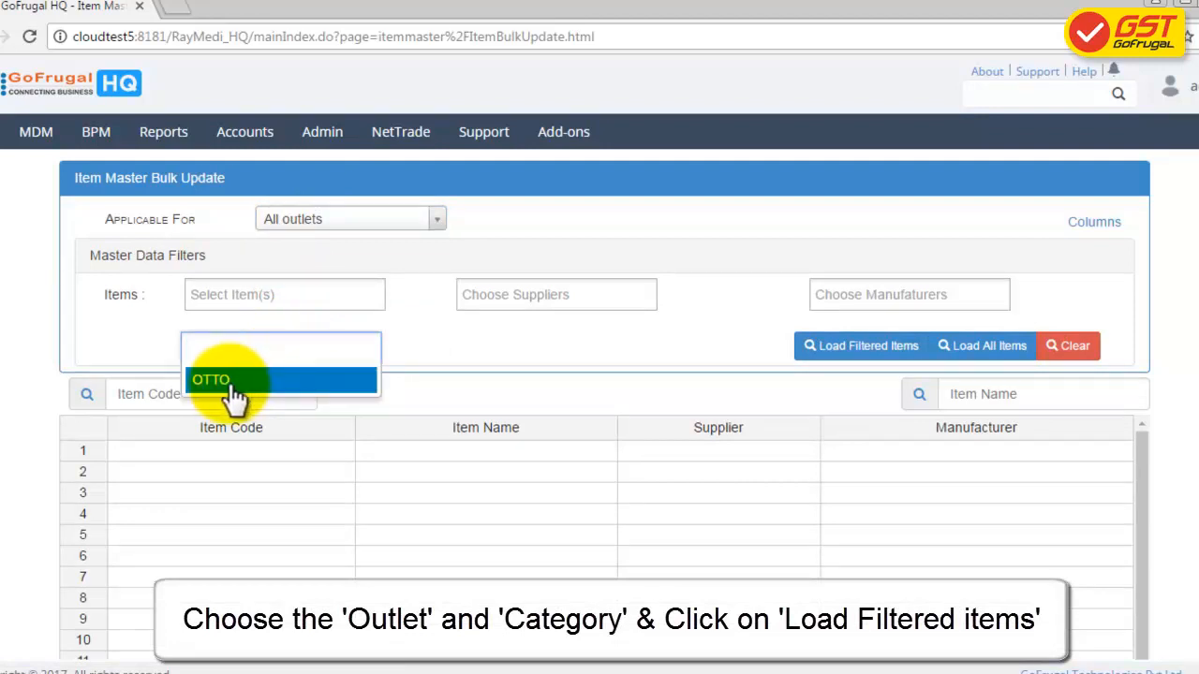
left_click(234, 380)
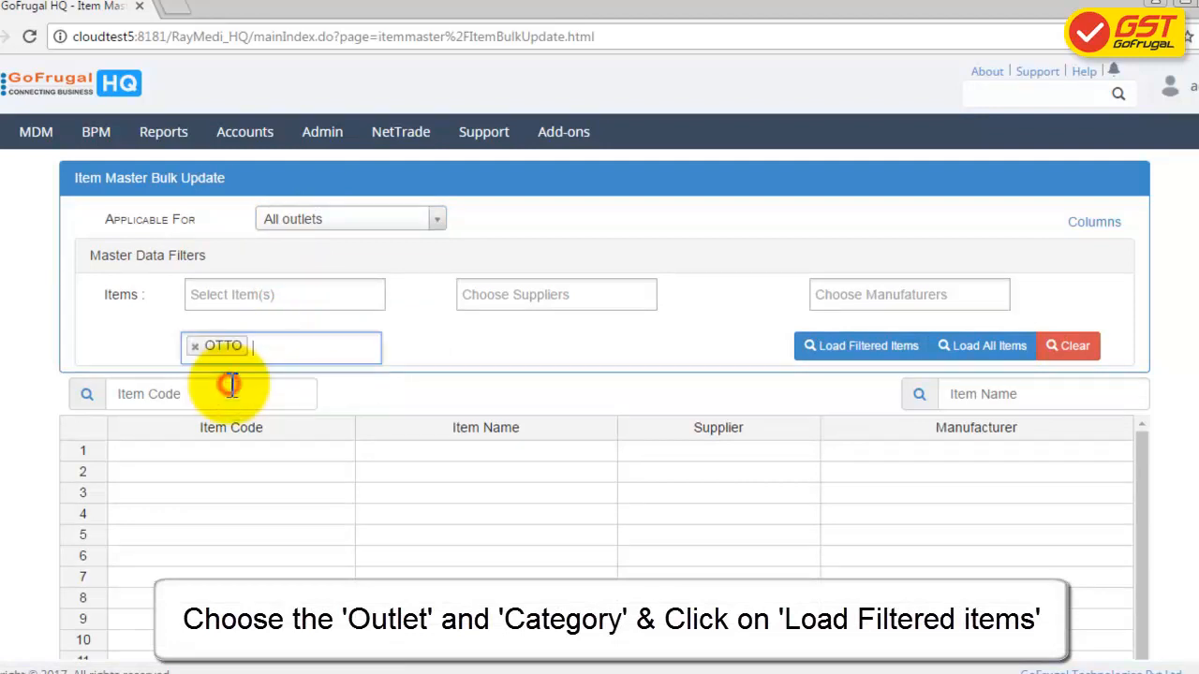
left_click(825, 347)
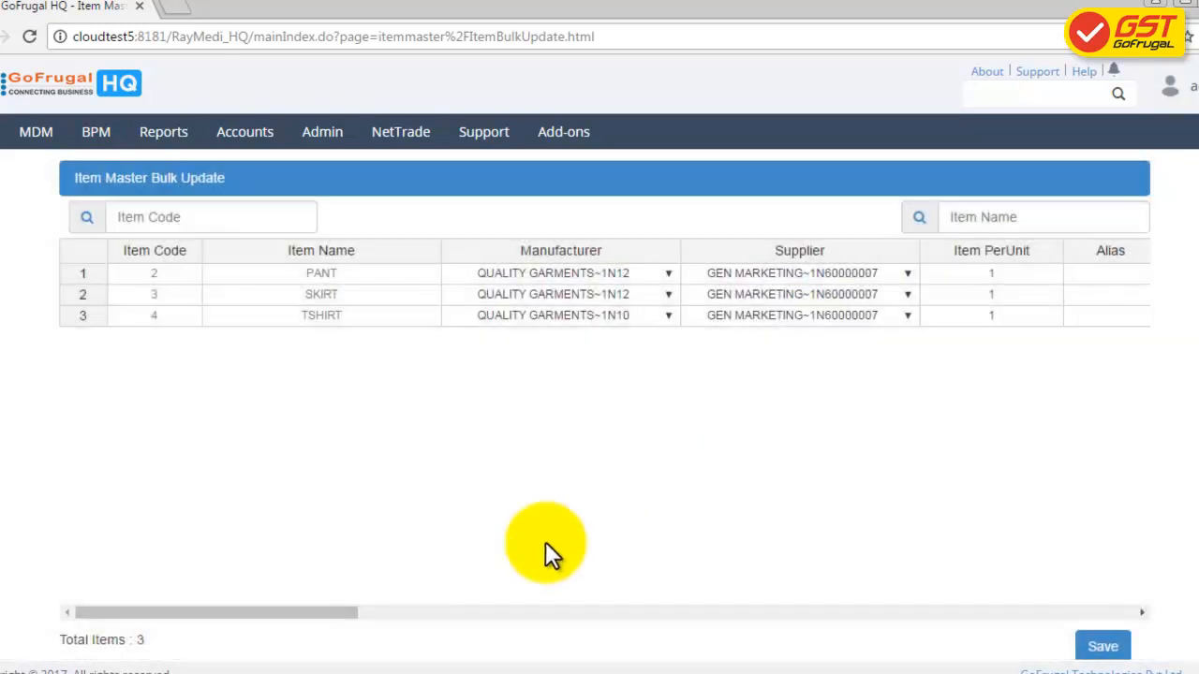
Step: Set the GST Slab of the PANT item to garments
left_click_drag(339, 608, 1143, 594)
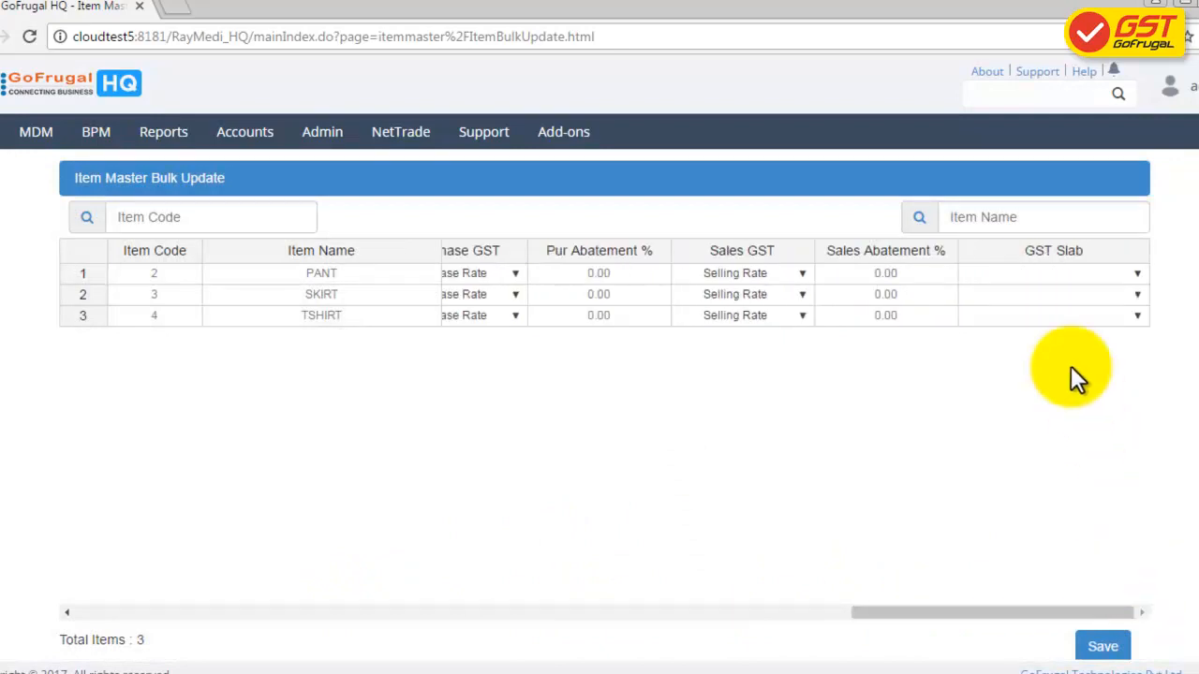
left_click(1063, 273)
left_click(1031, 306)
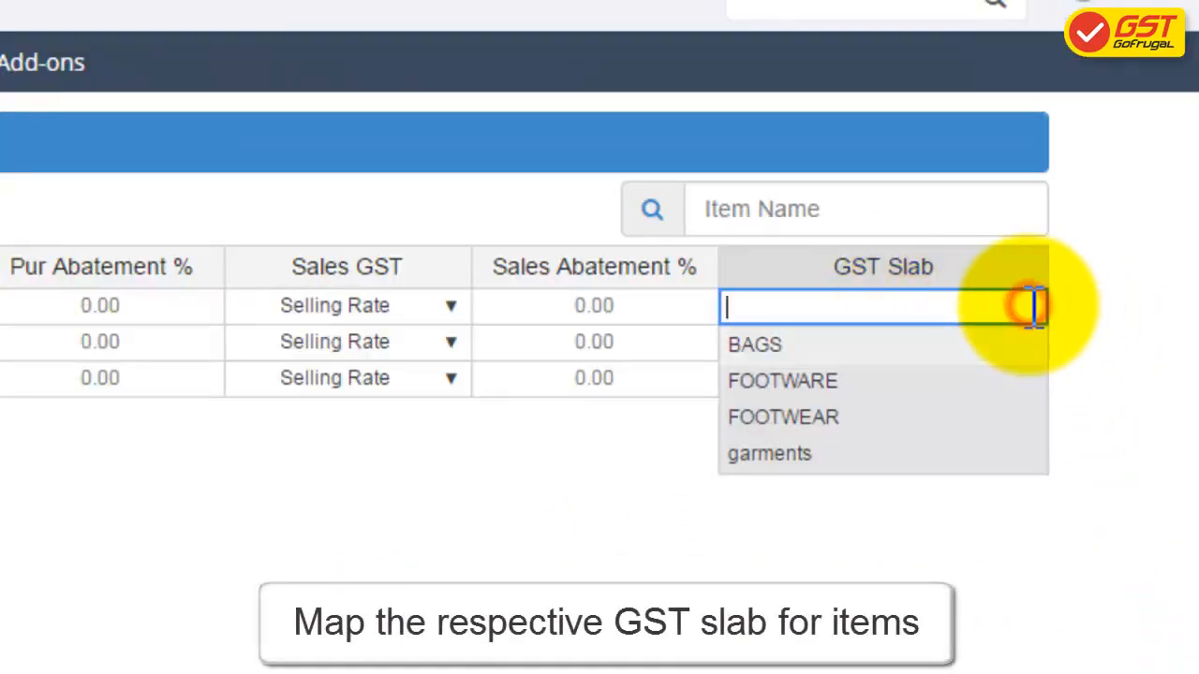
left_click(872, 450)
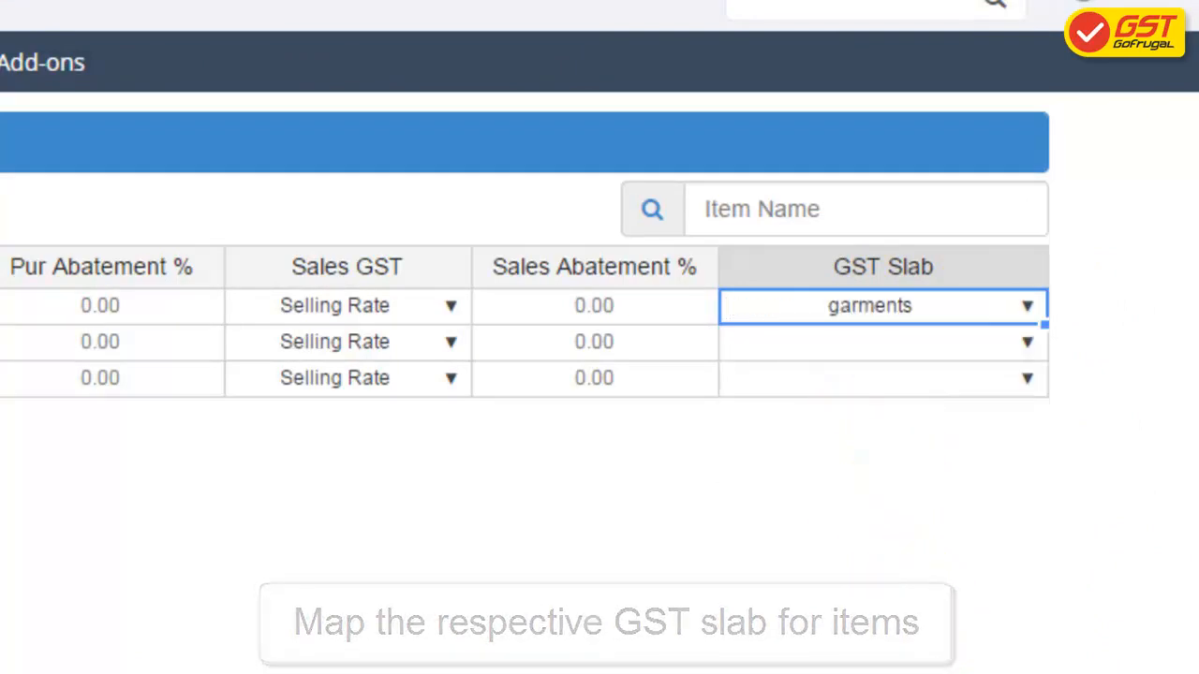
Step: Fill the garments GST slab from the PANT row down to the SKIRT and TSHIRT items
right_click(920, 315)
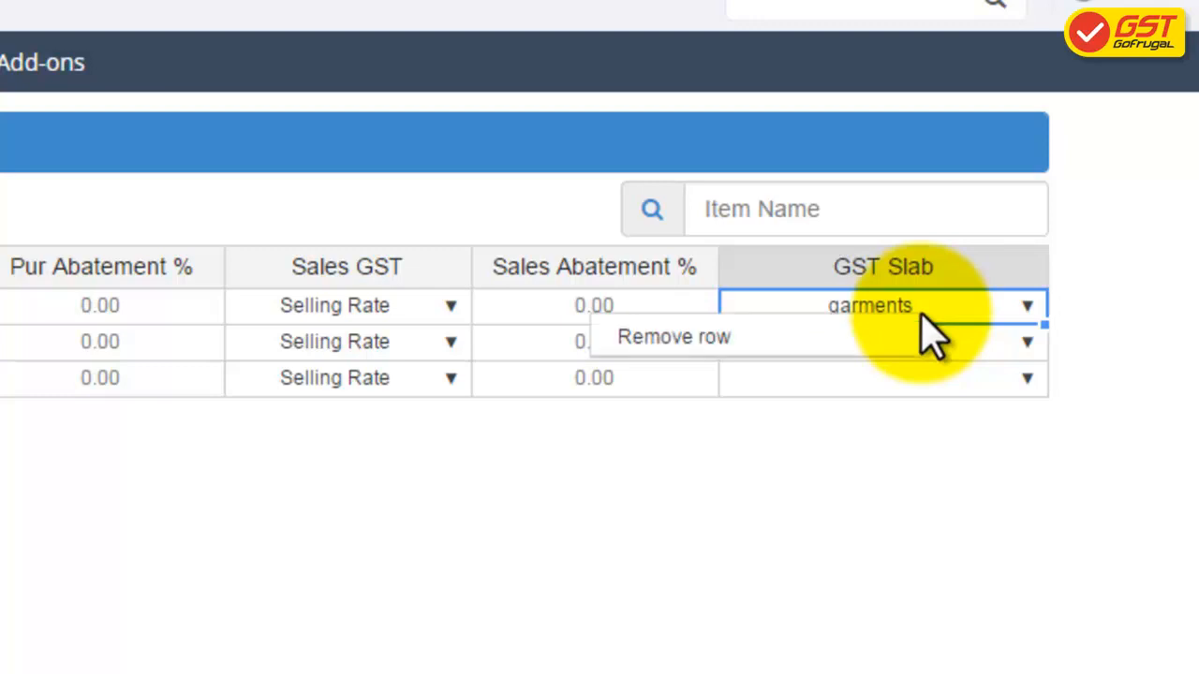
left_click(973, 316)
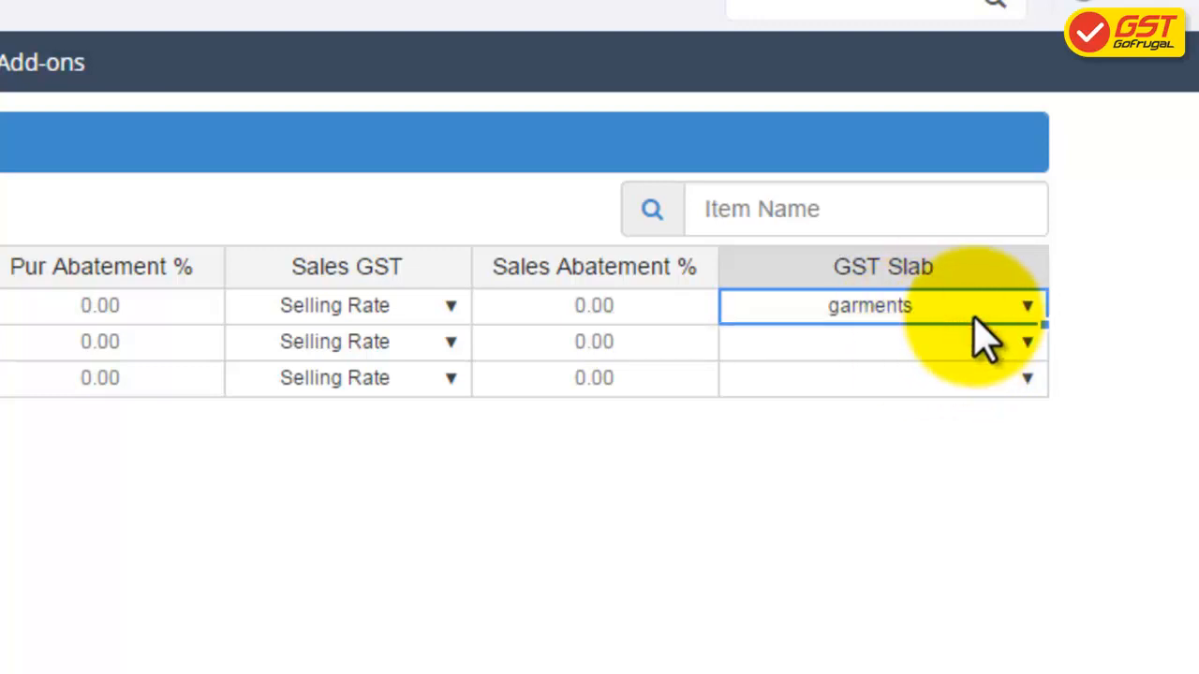
left_click_drag(1043, 322, 1035, 386)
left_click(1002, 561)
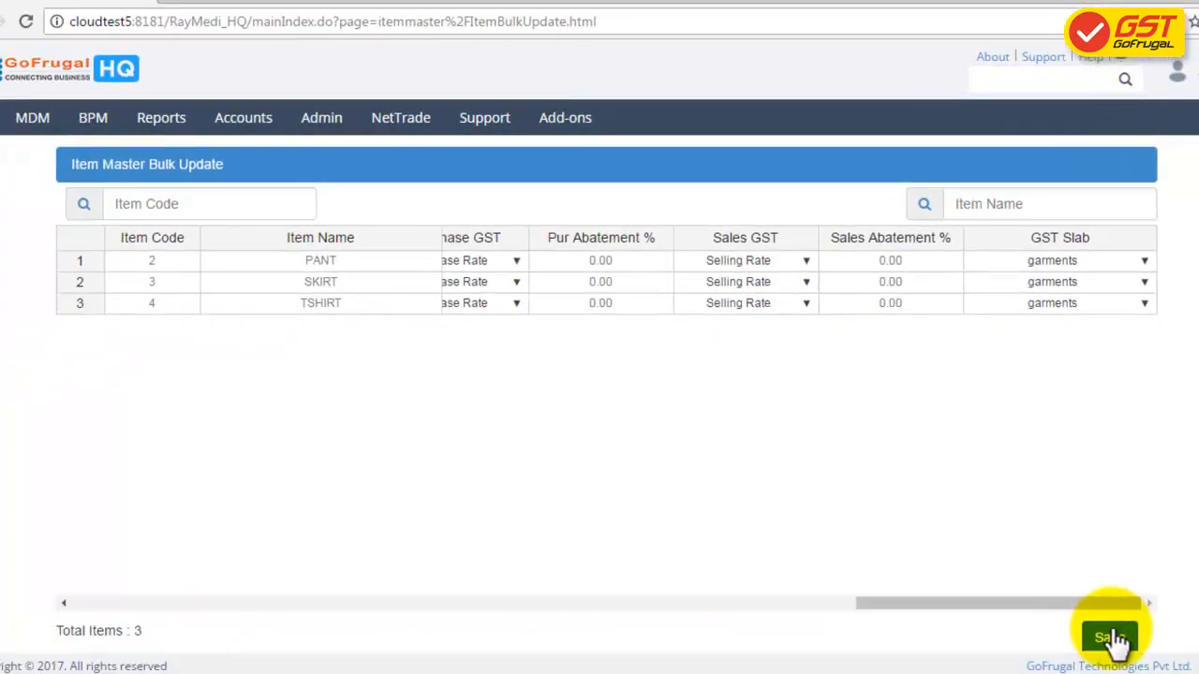
Step: Save the bulk item update and send the updated items to the outlet
left_click(1110, 638)
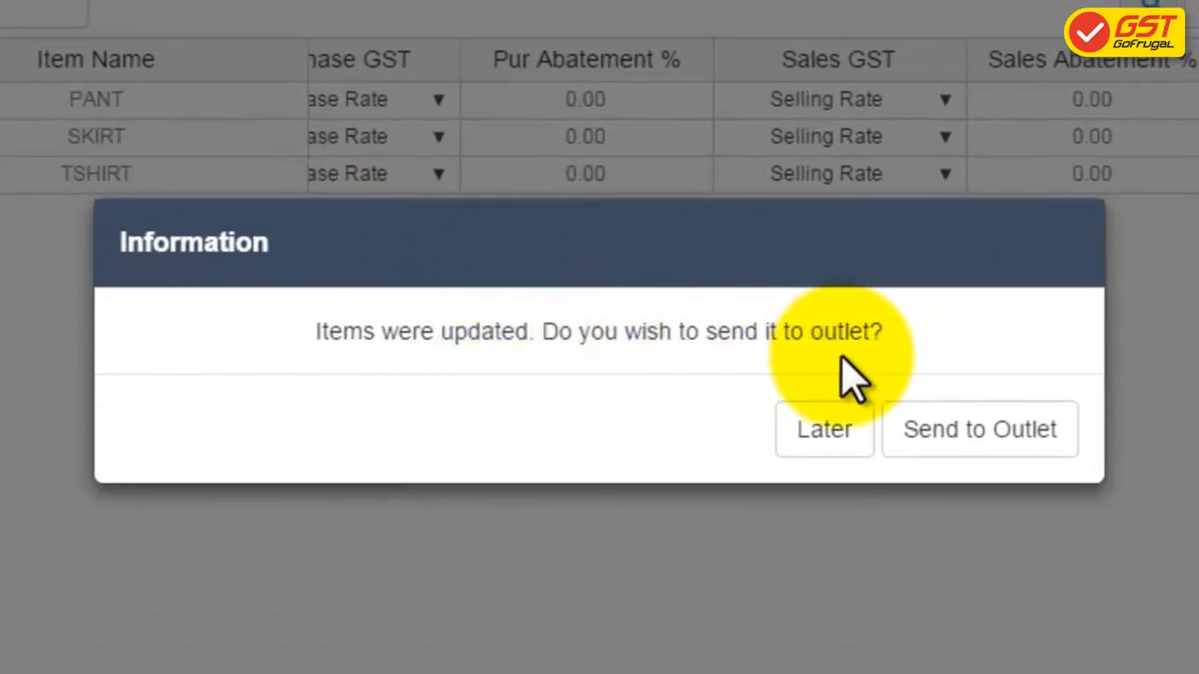
left_click(955, 445)
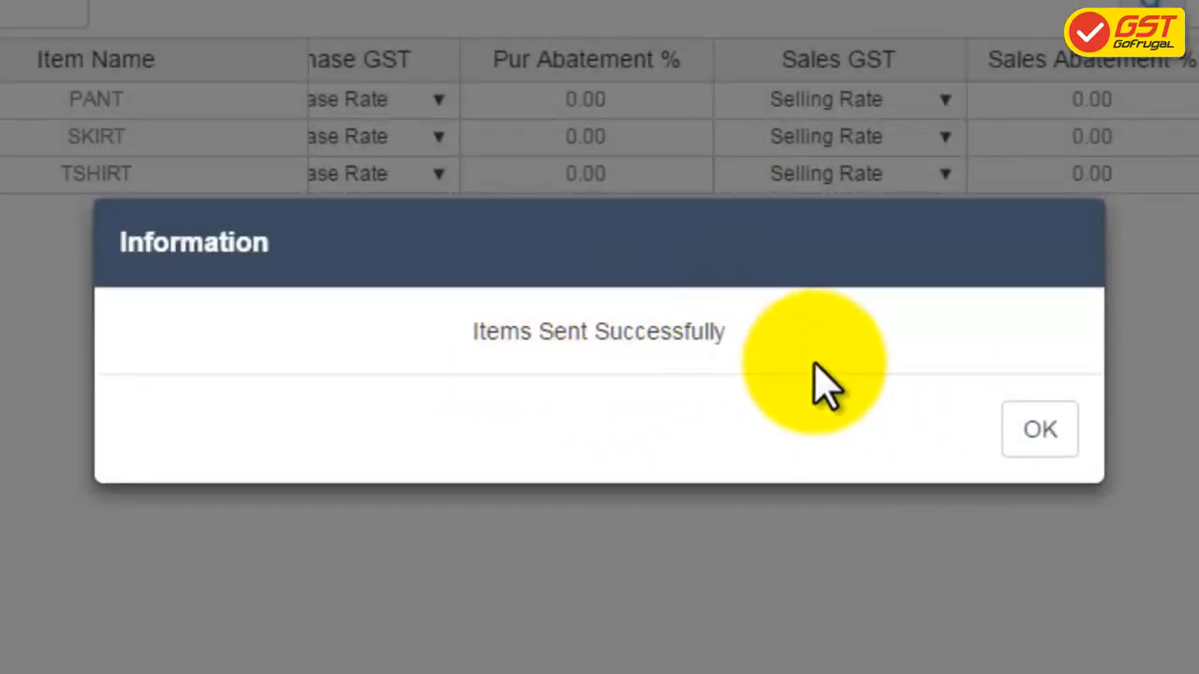
left_click(1030, 438)
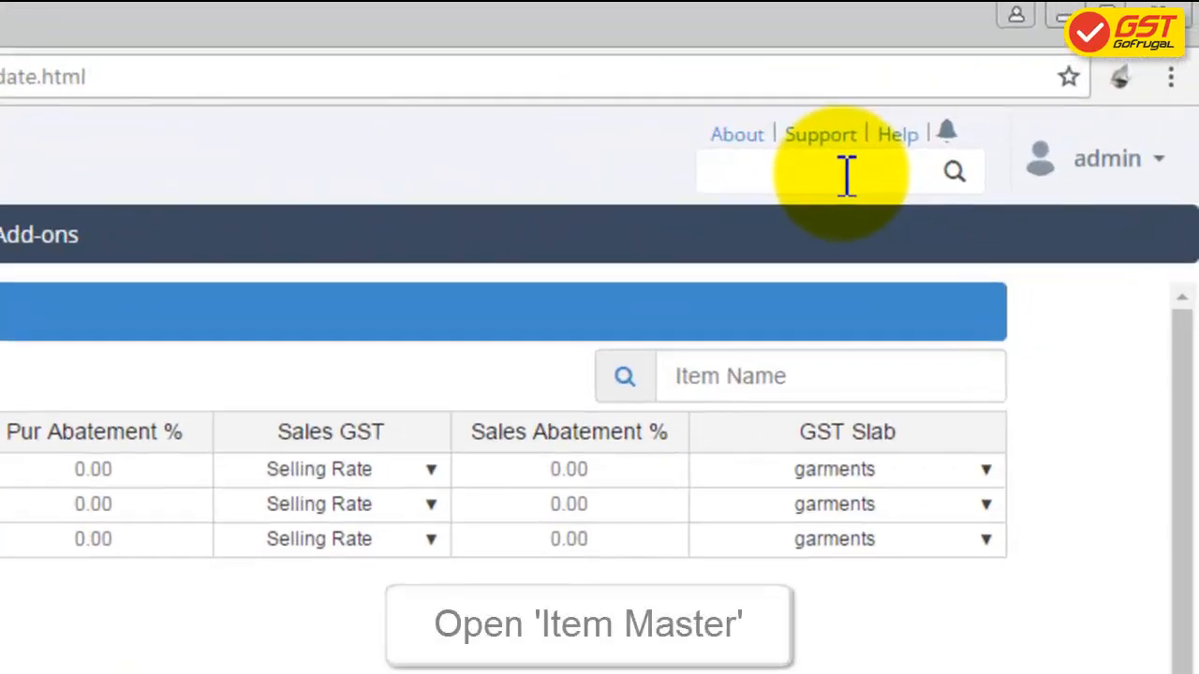
Step: Search for "item m", open the Item Master, and open the JEANS item for updating
left_click(846, 176)
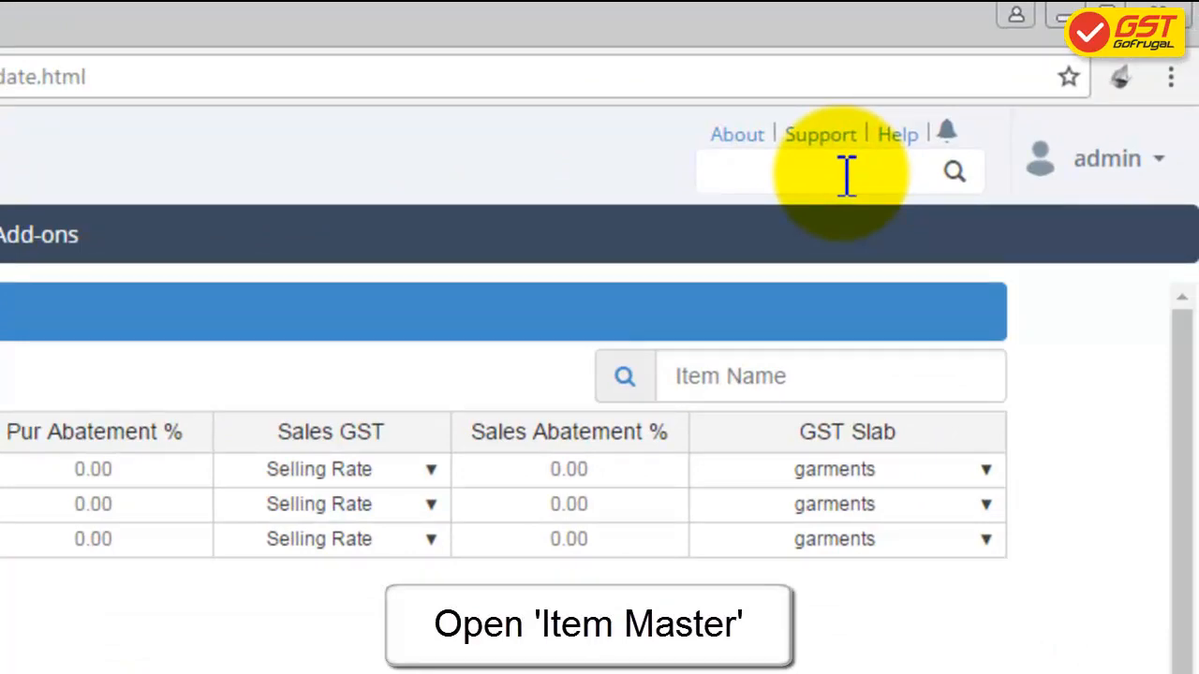
type("item")
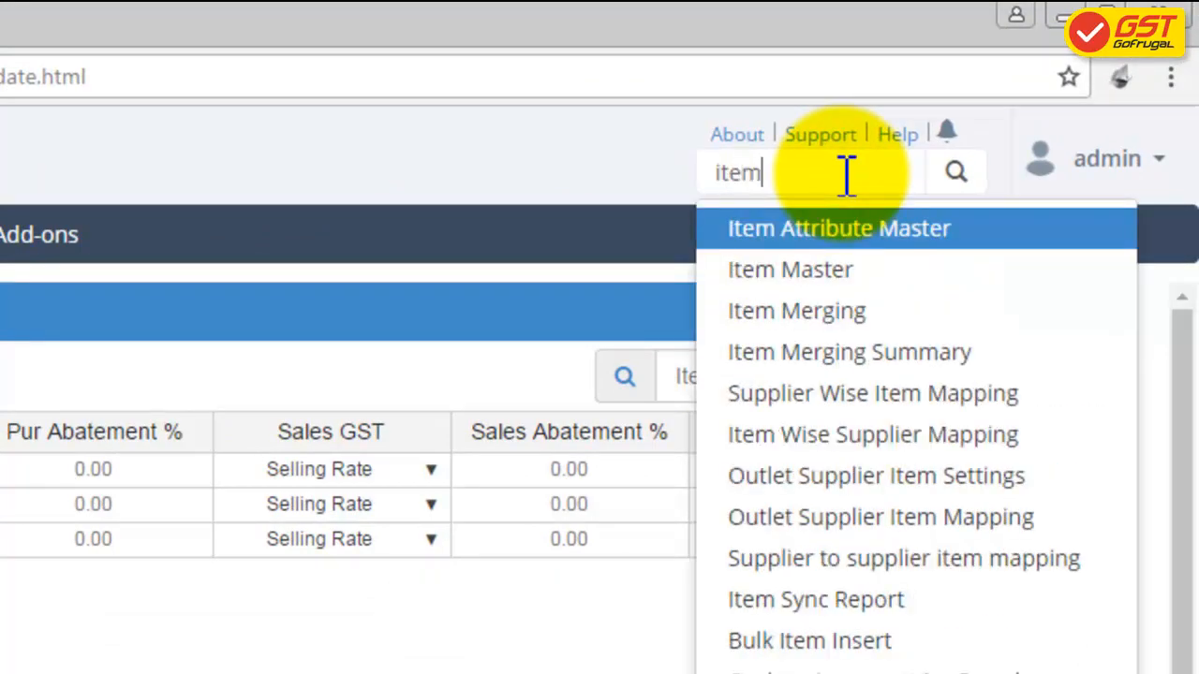
type(" m")
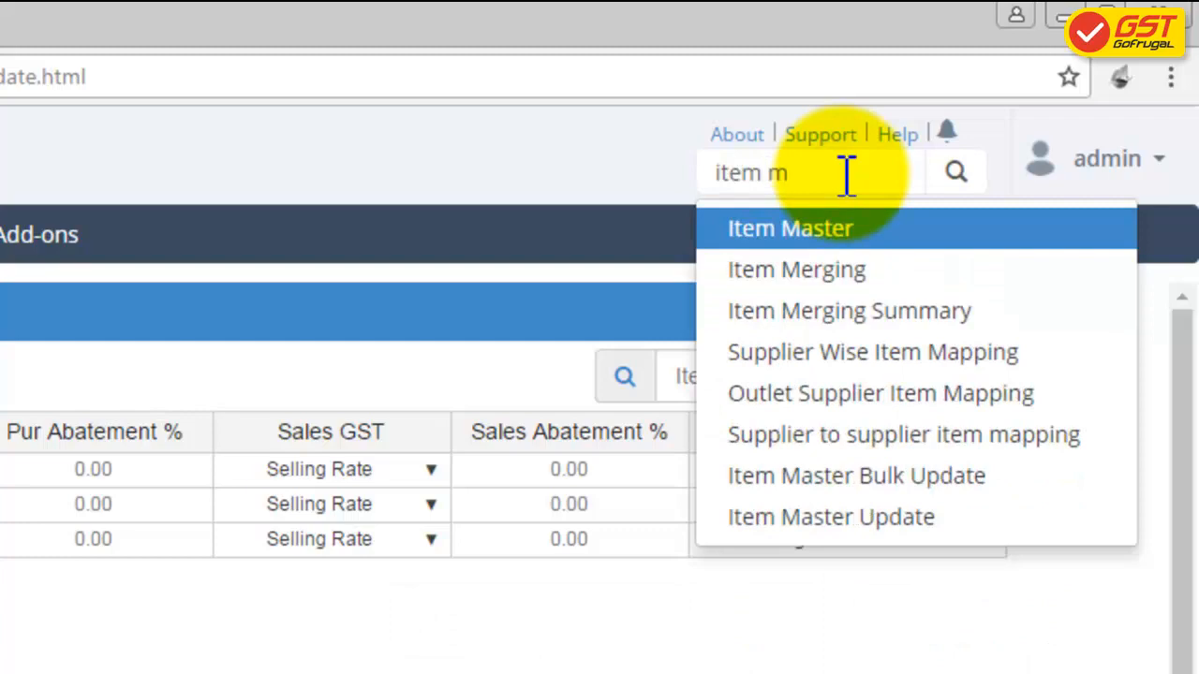
left_click(829, 232)
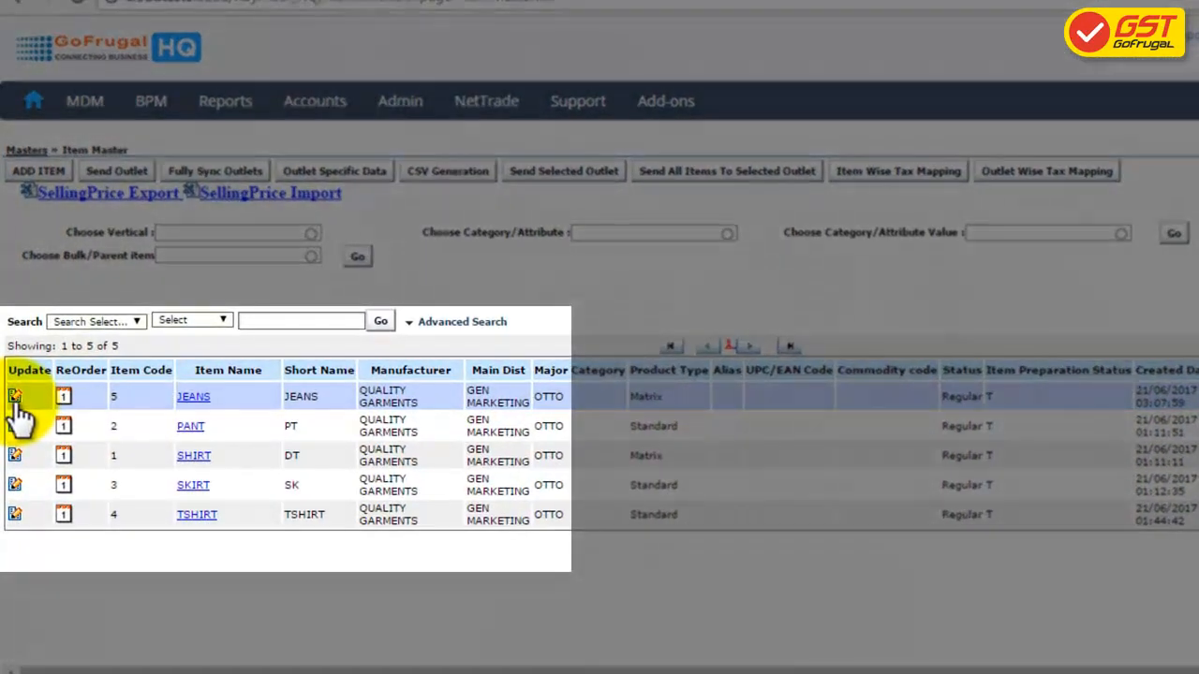
left_click(16, 399)
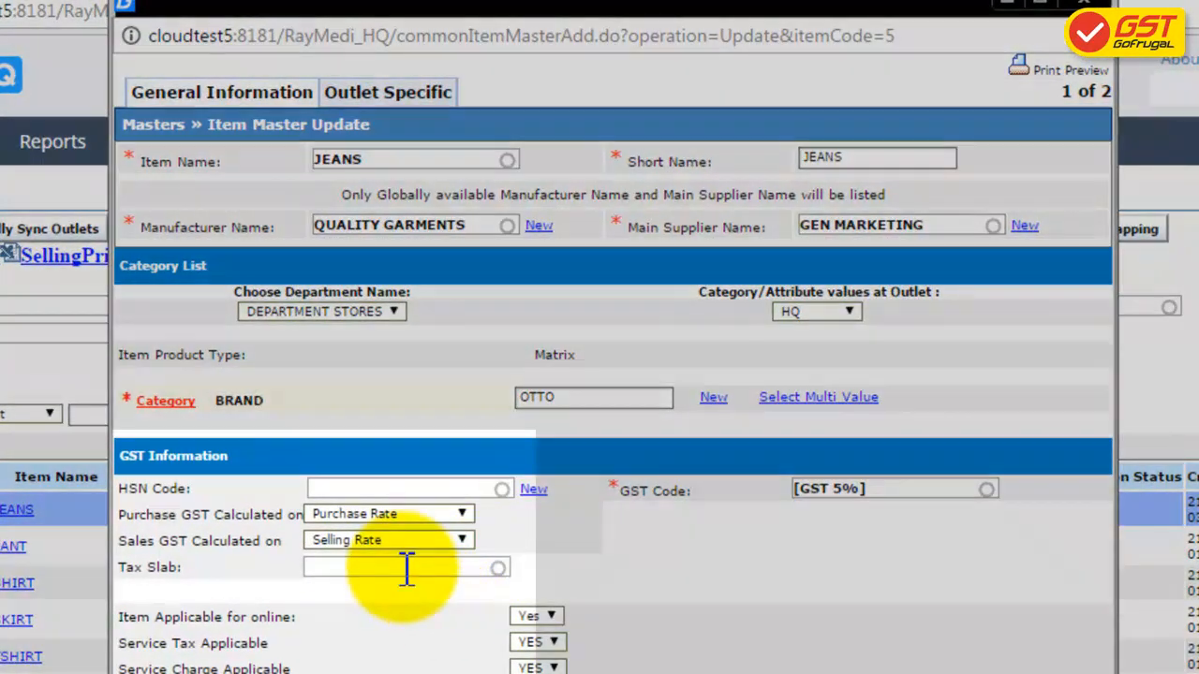
Step: Set the tax slab of the JEANS item to garments and update the item from its outlet-specific settings
left_click(406, 569)
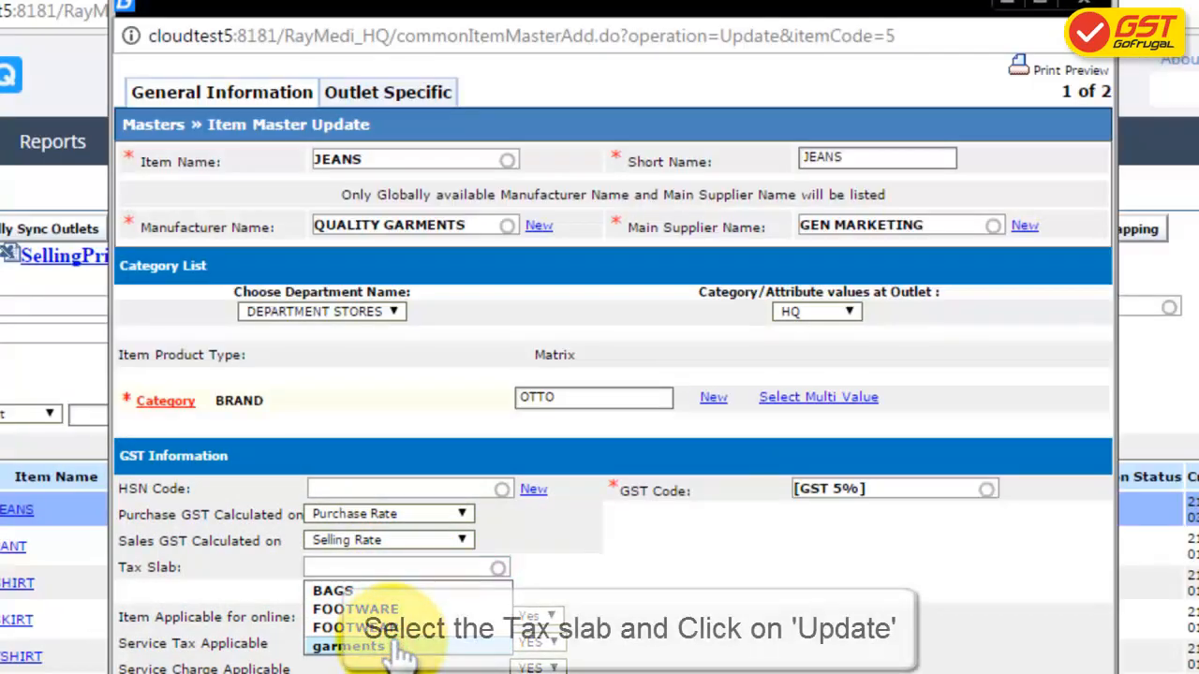
left_click(399, 648)
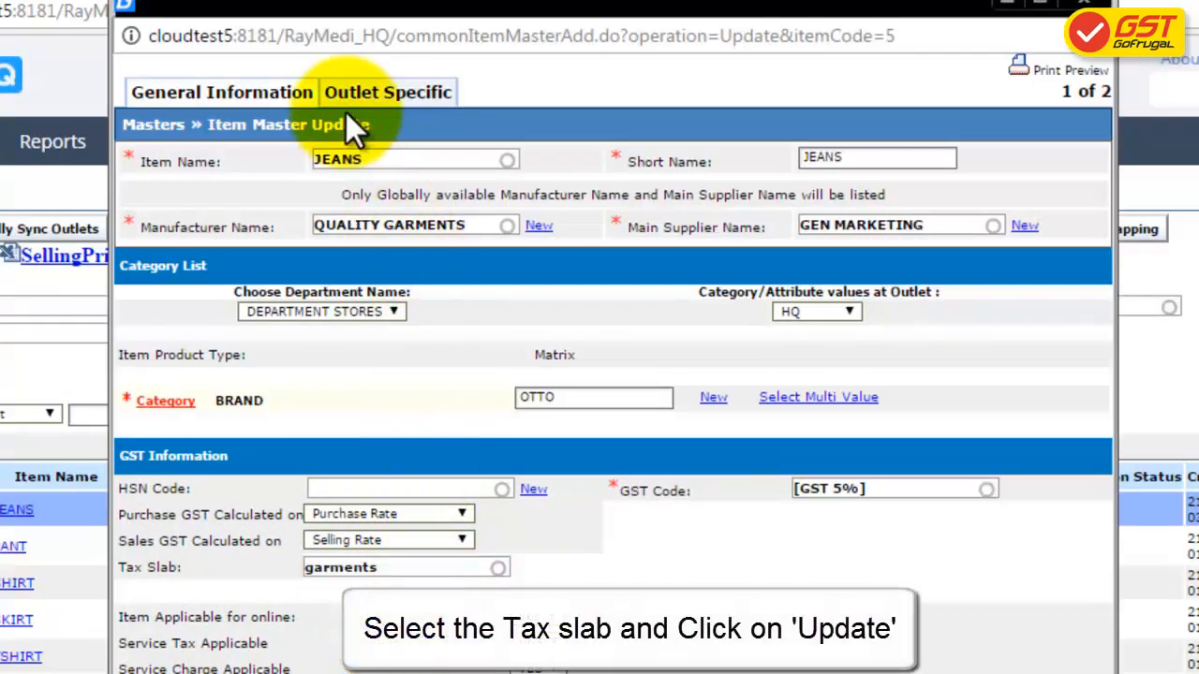
left_click(386, 92)
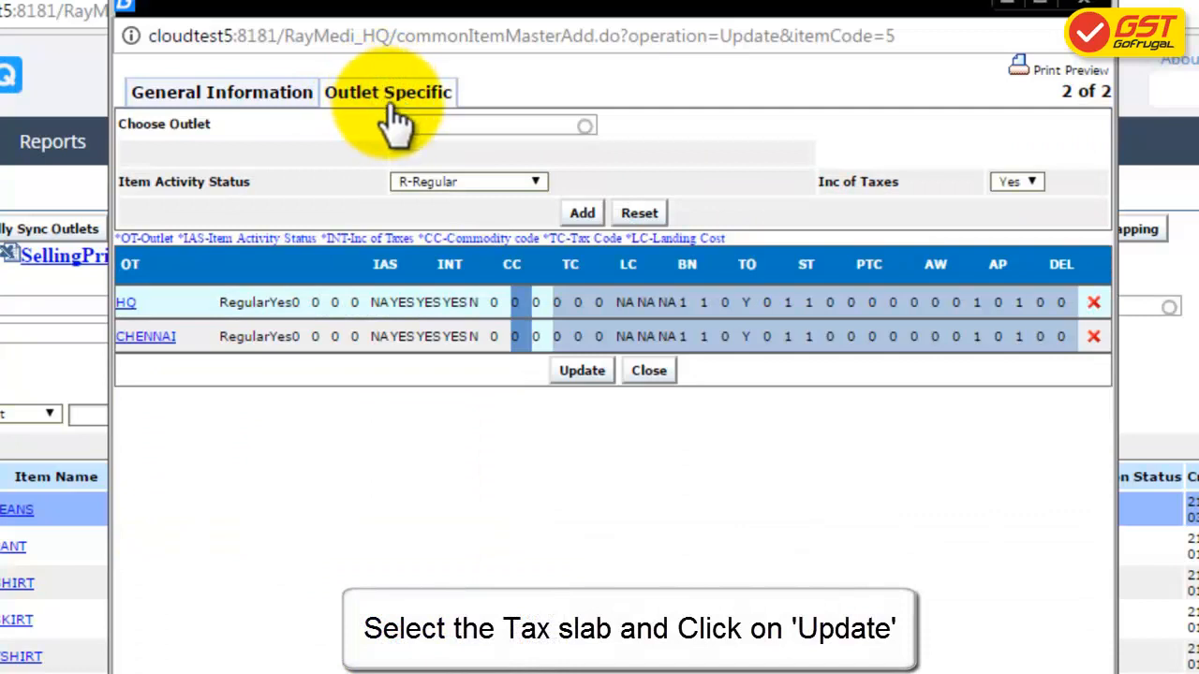
left_click(593, 374)
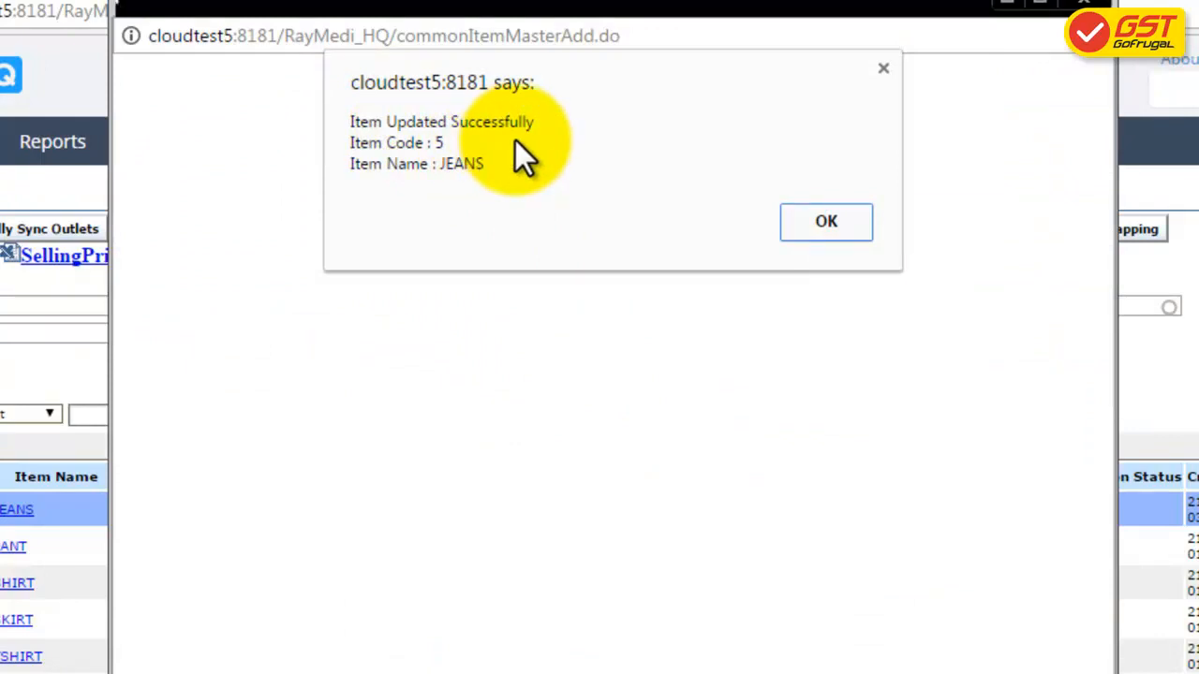
left_click(800, 231)
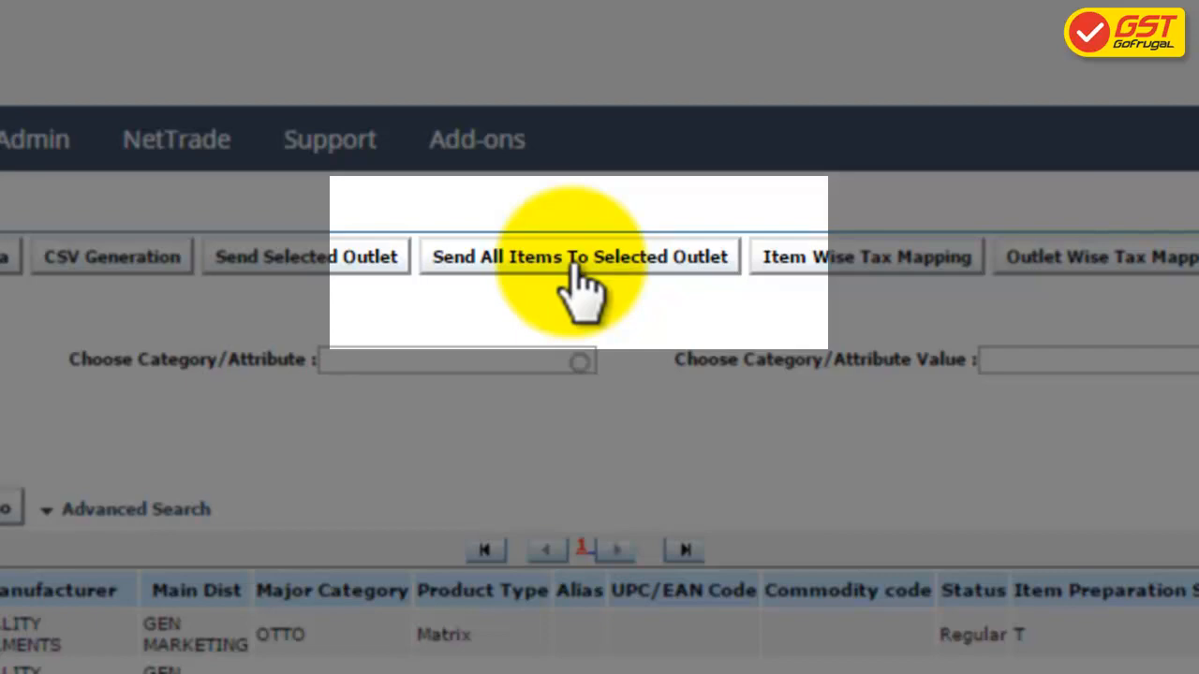
Step: Send all items to the CHENNAI outlet
left_click(573, 266)
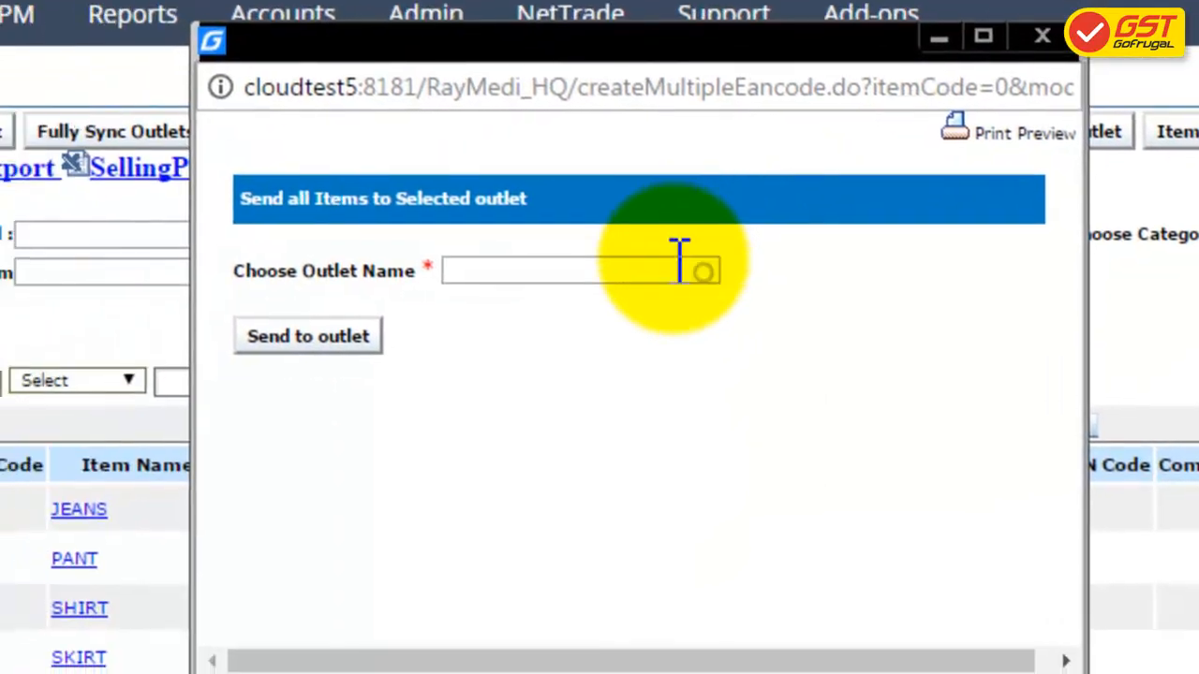
left_click(679, 266)
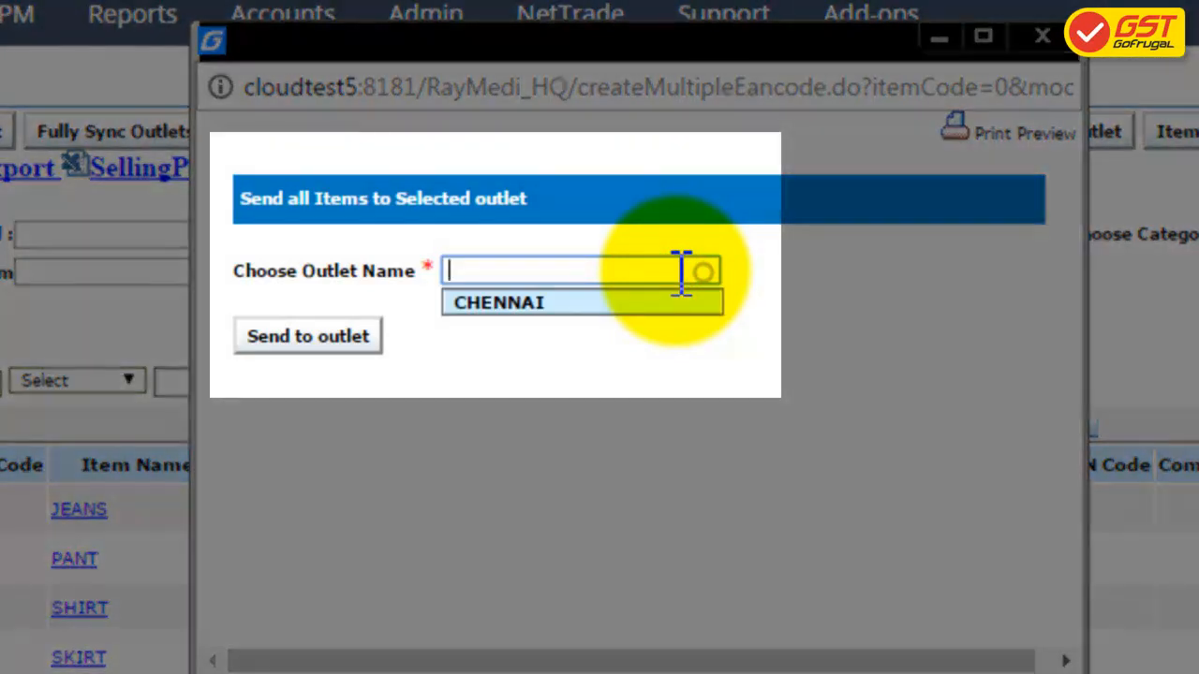
left_click(643, 301)
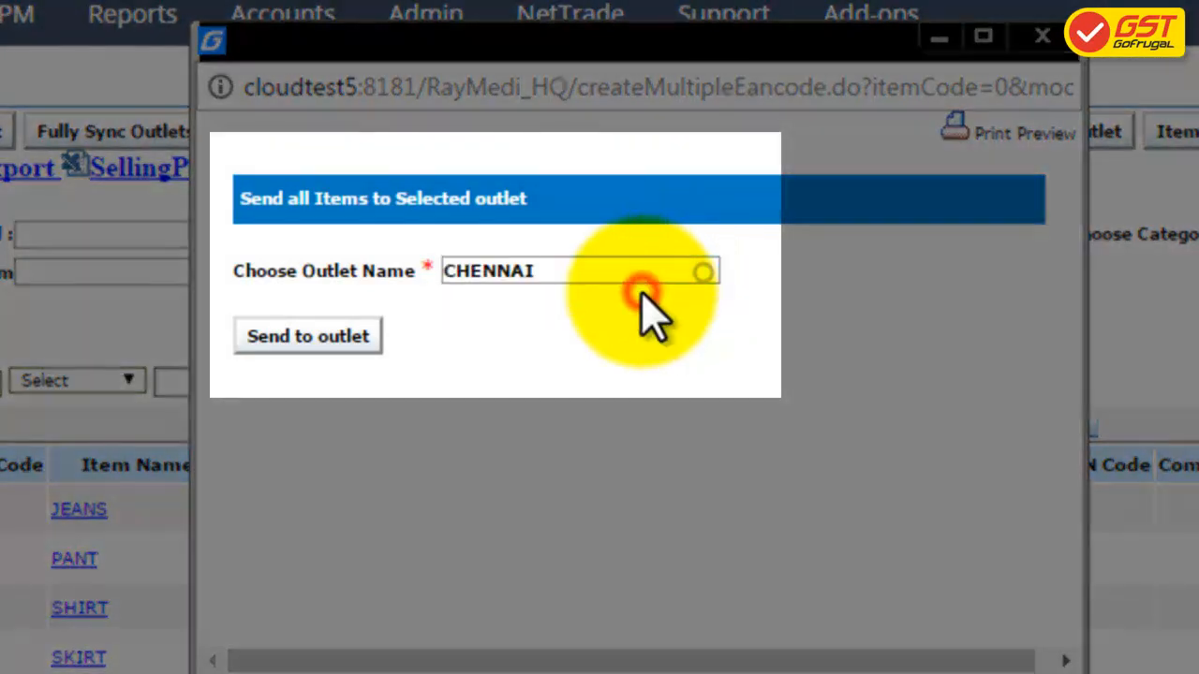
left_click(327, 345)
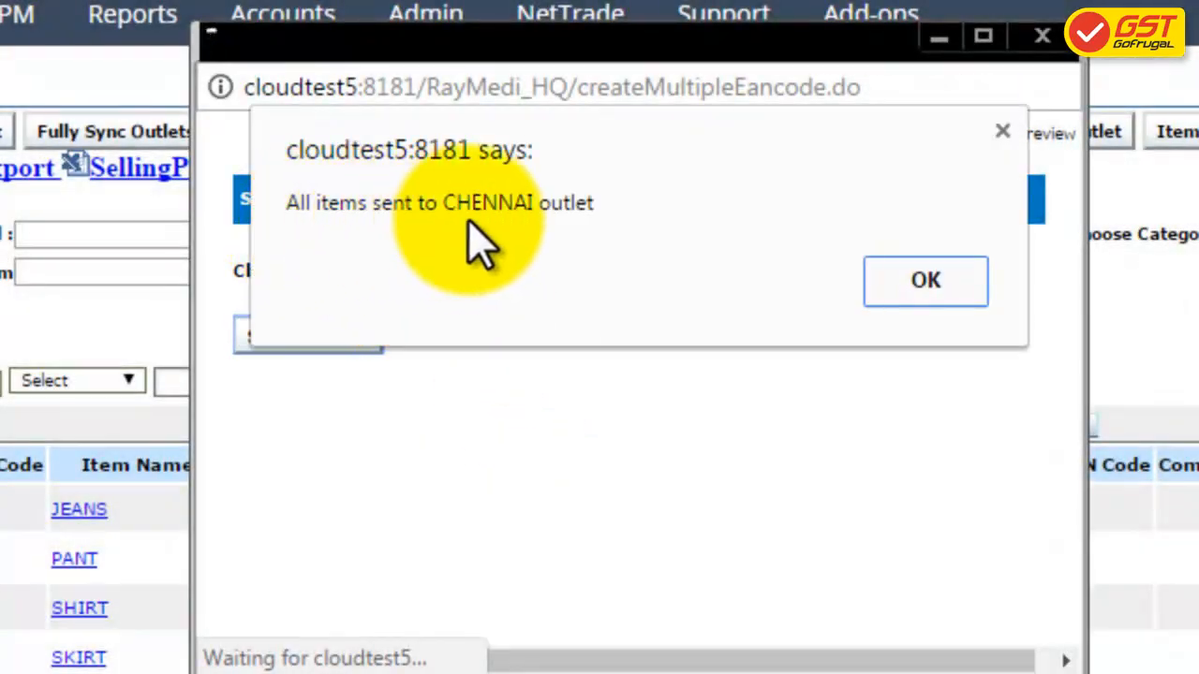
left_click(948, 283)
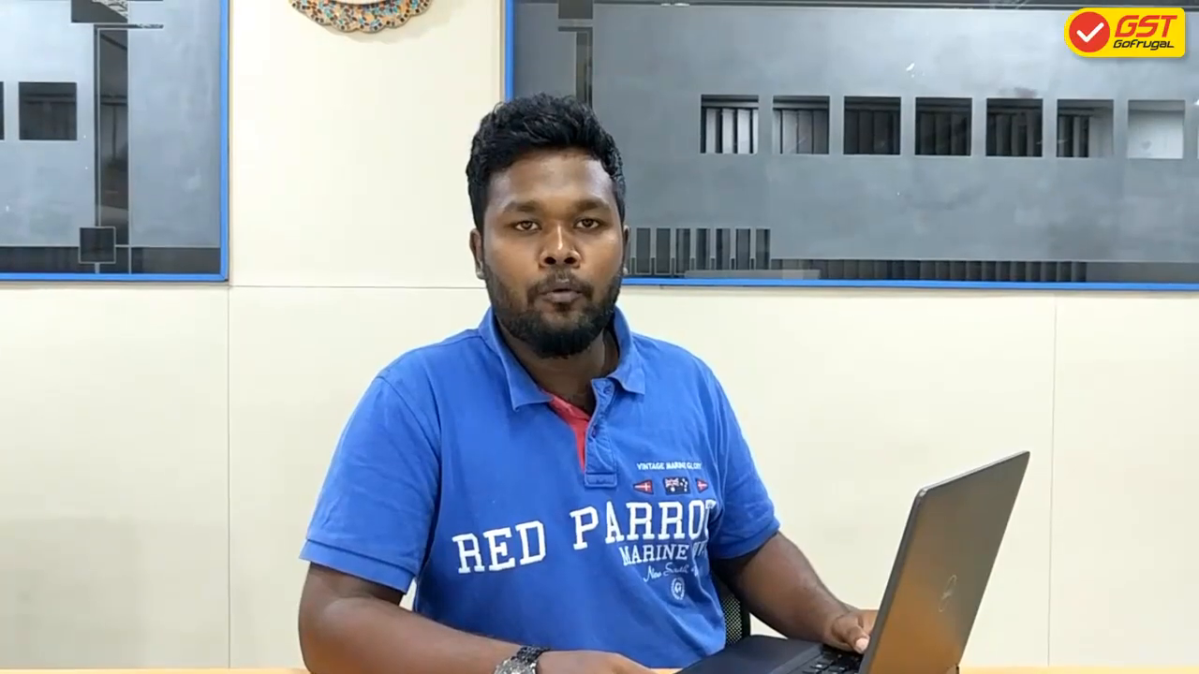